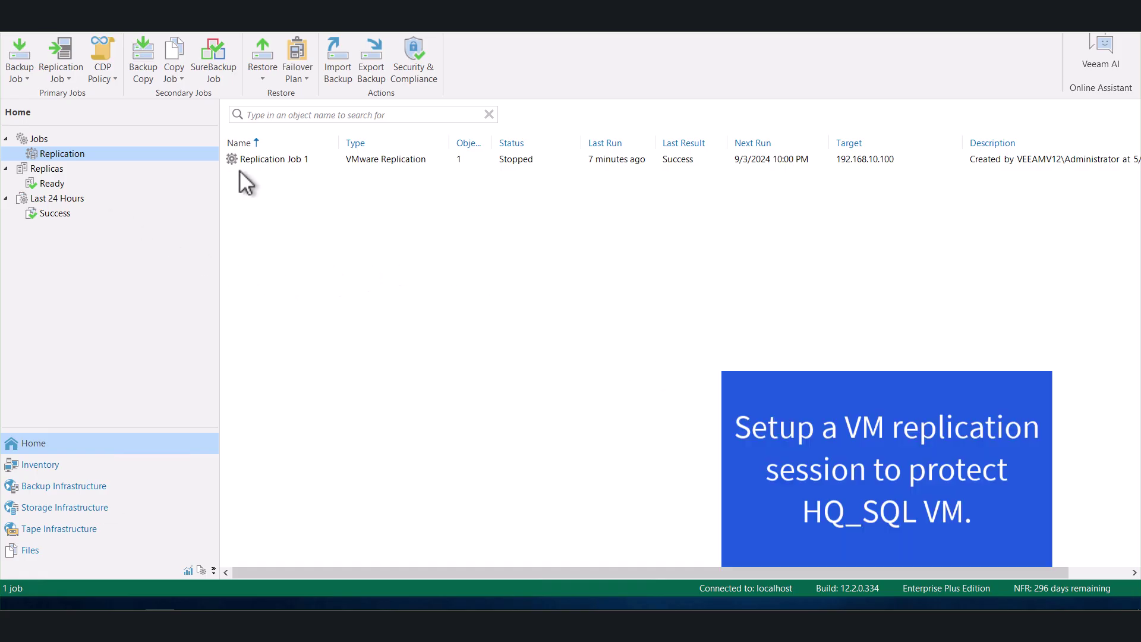
Review Replication Job 1's session details and the Virtual Labs in the backup infrastructure
{"action": "left_click", "coordinate": [251, 161]}
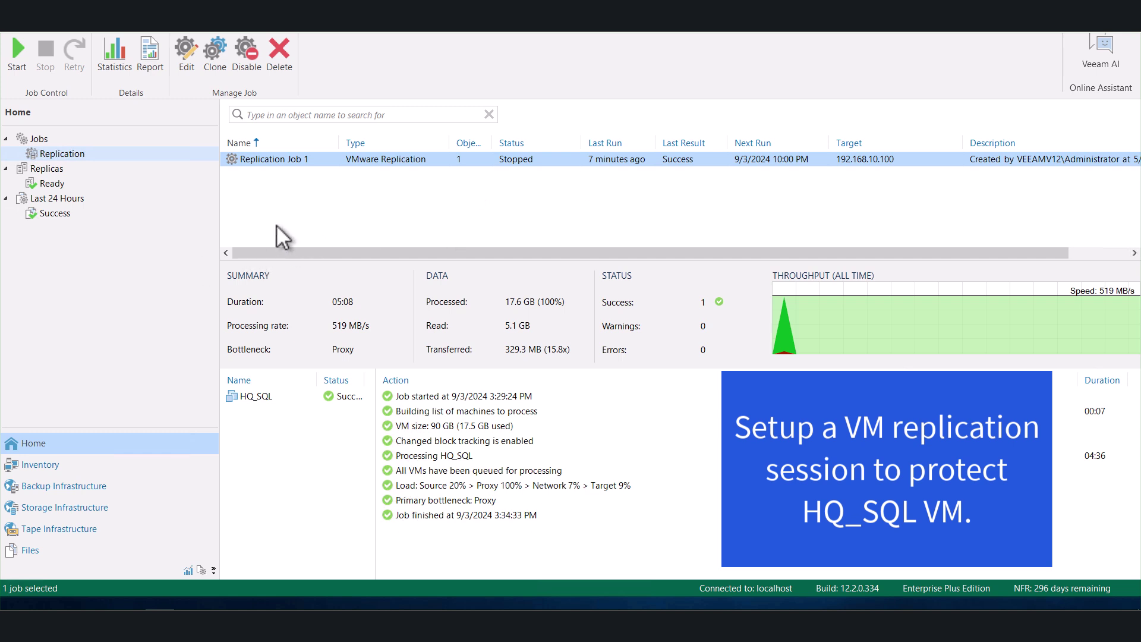
{"action": "left_click", "coordinate": [60, 486]}
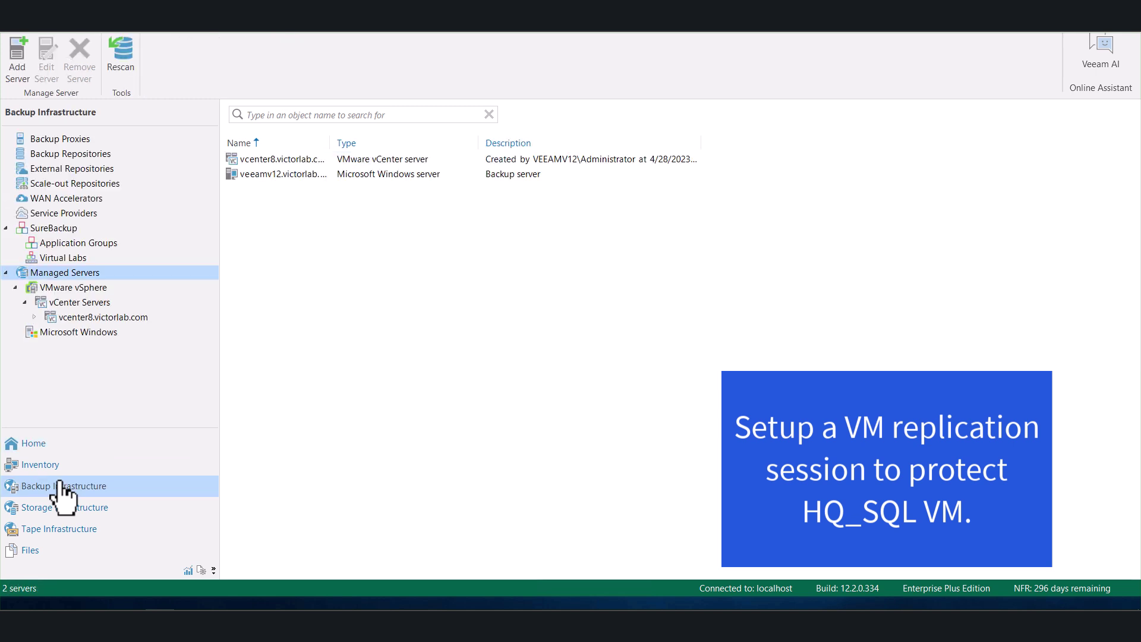
{"action": "left_click", "coordinate": [80, 259]}
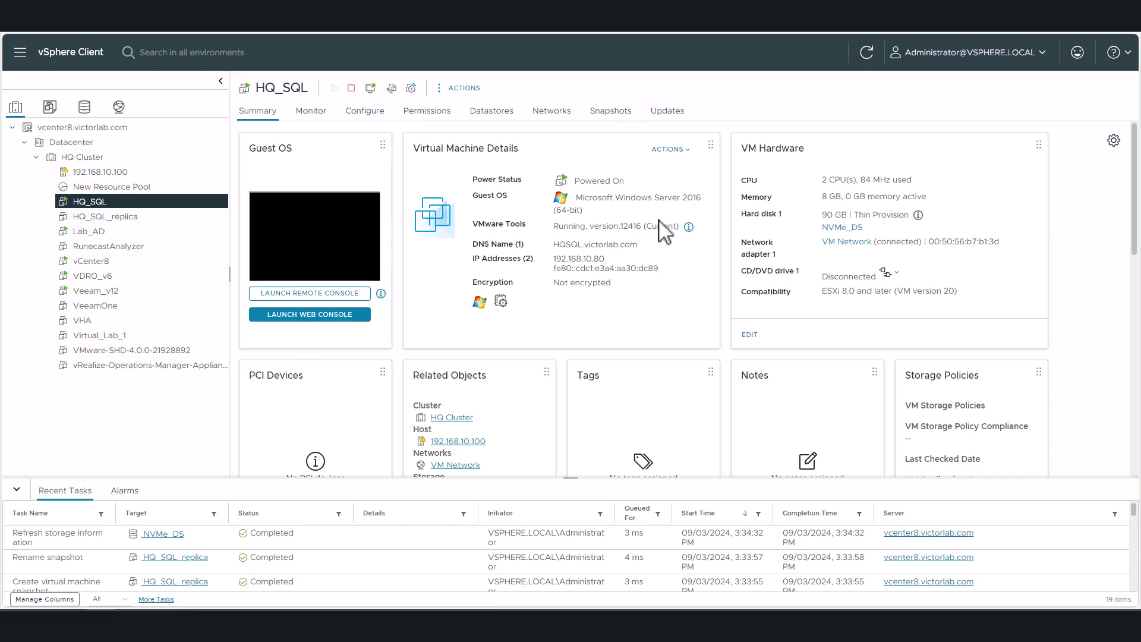
Switch to Veeam Recovery Orchestrator and review the orchestrator agents and VMware servers in its administration area
{"action": "left_click", "coordinate": [711, 34]}
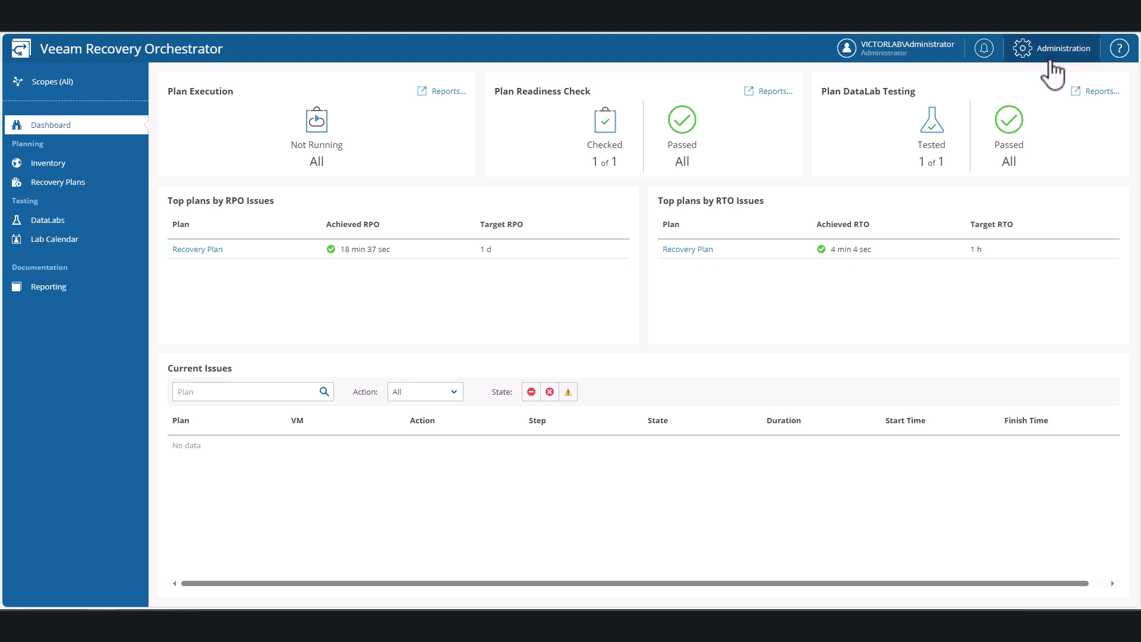
{"action": "left_click", "coordinate": [1052, 54]}
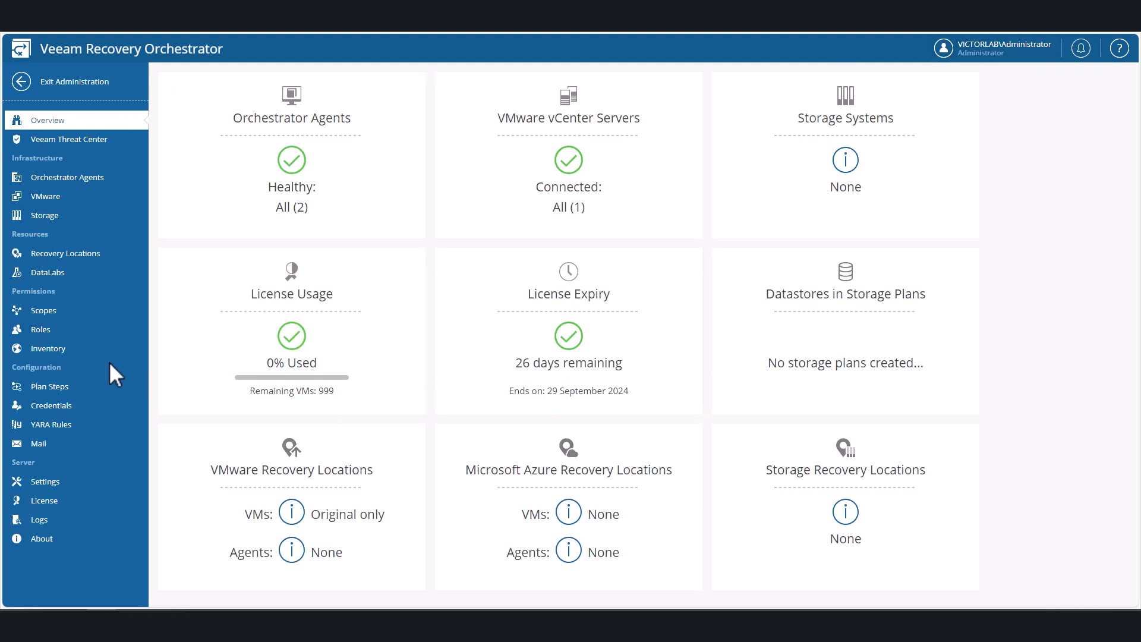
{"action": "left_click", "coordinate": [109, 180]}
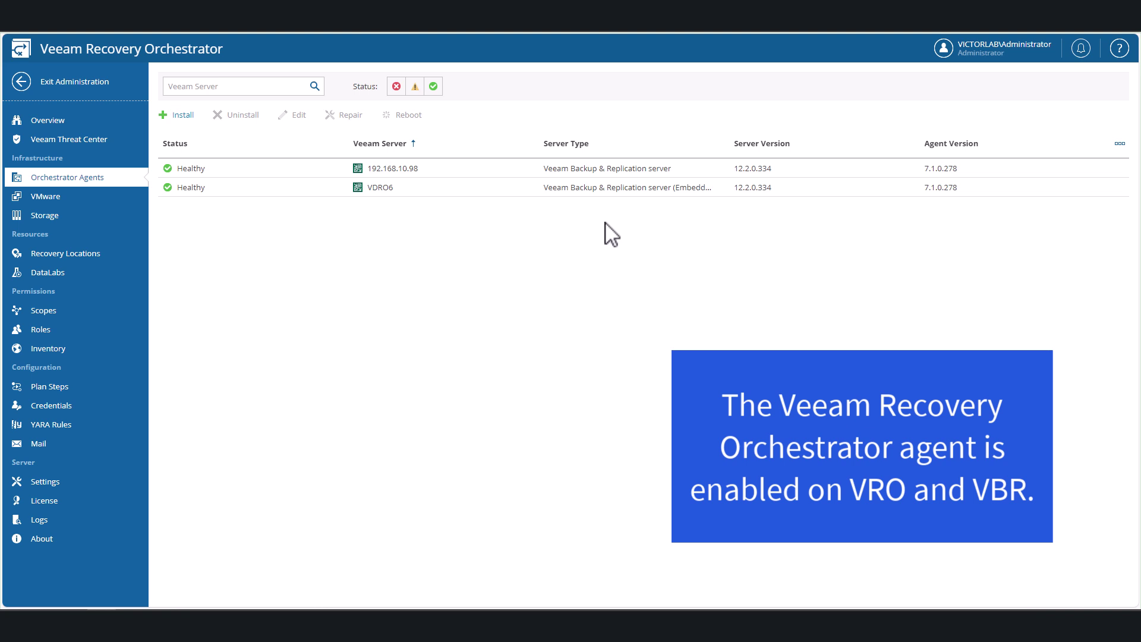
{"action": "left_click", "coordinate": [76, 198]}
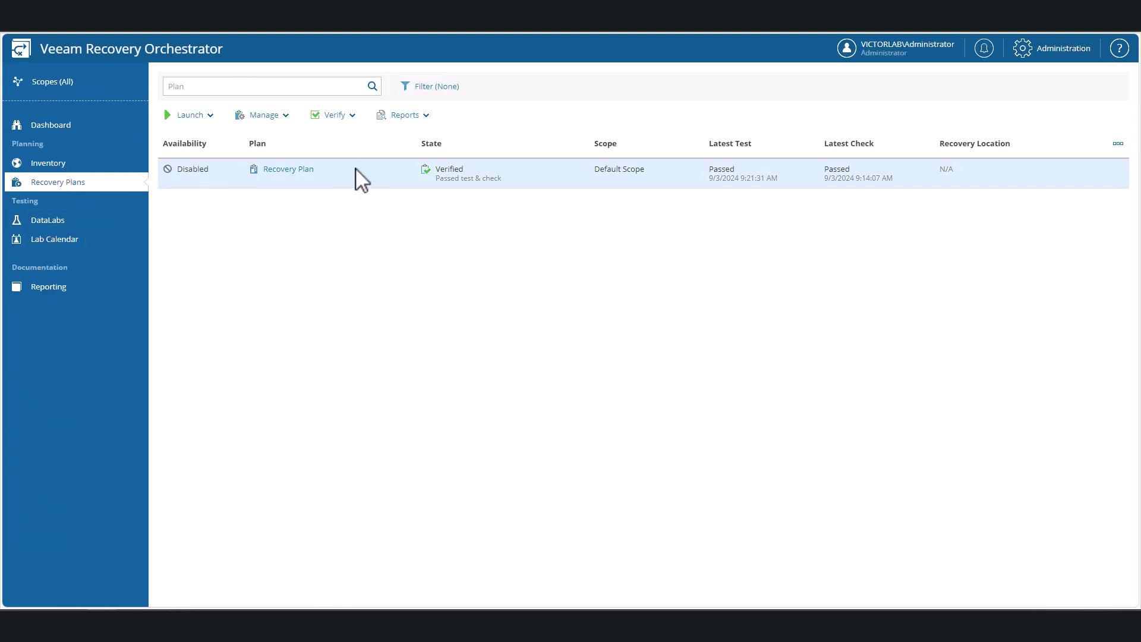
Enable the plan named Recovery Plan and run a readiness check on it
{"action": "left_click", "coordinate": [356, 169]}
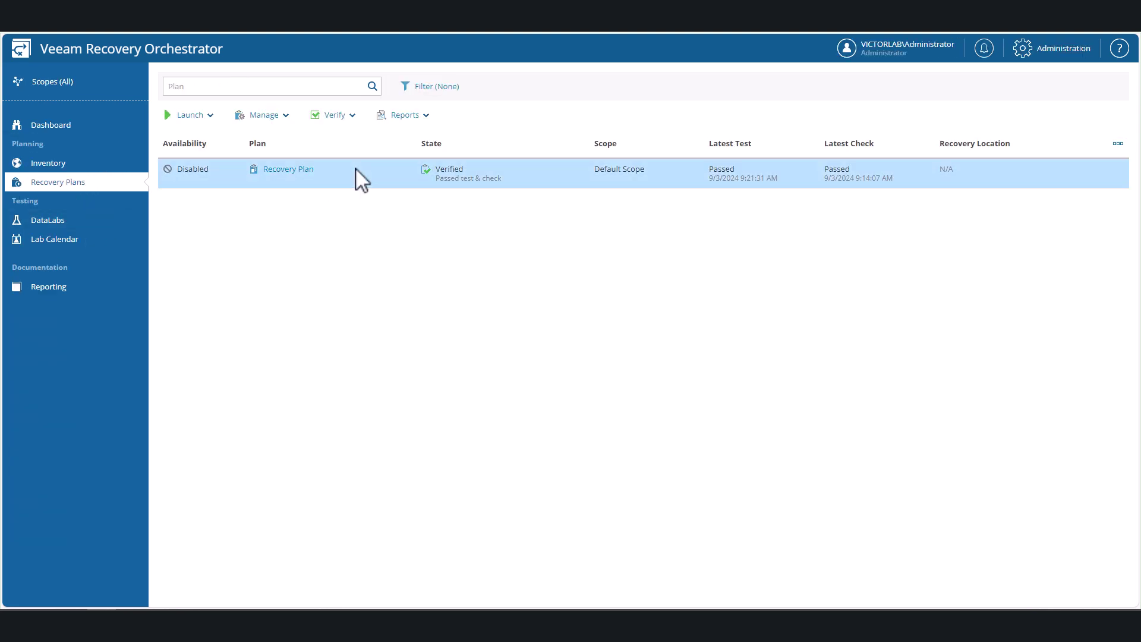
{"action": "mouse_move", "coordinate": [216, 167]}
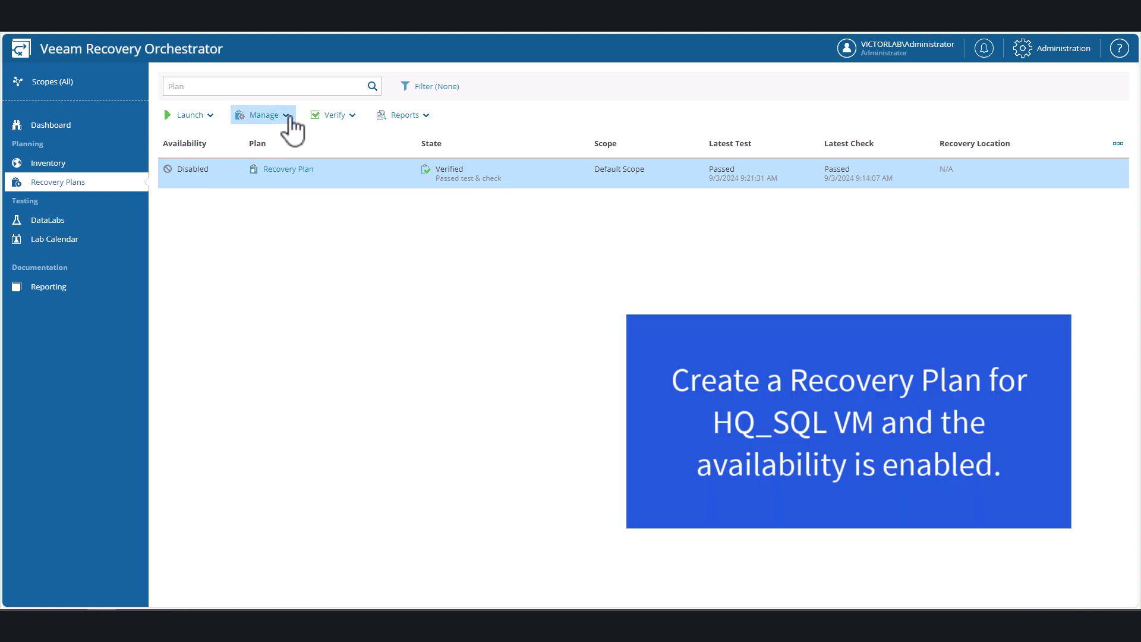
{"action": "left_click", "coordinate": [280, 115]}
{"action": "left_click", "coordinate": [287, 134]}
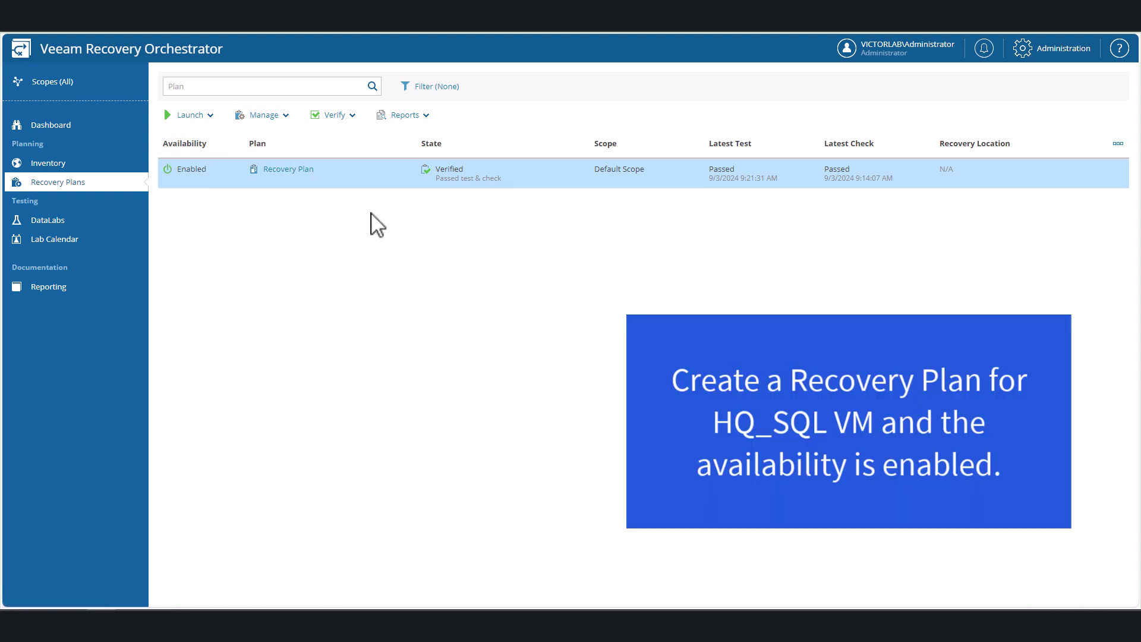
{"action": "left_click", "coordinate": [354, 116]}
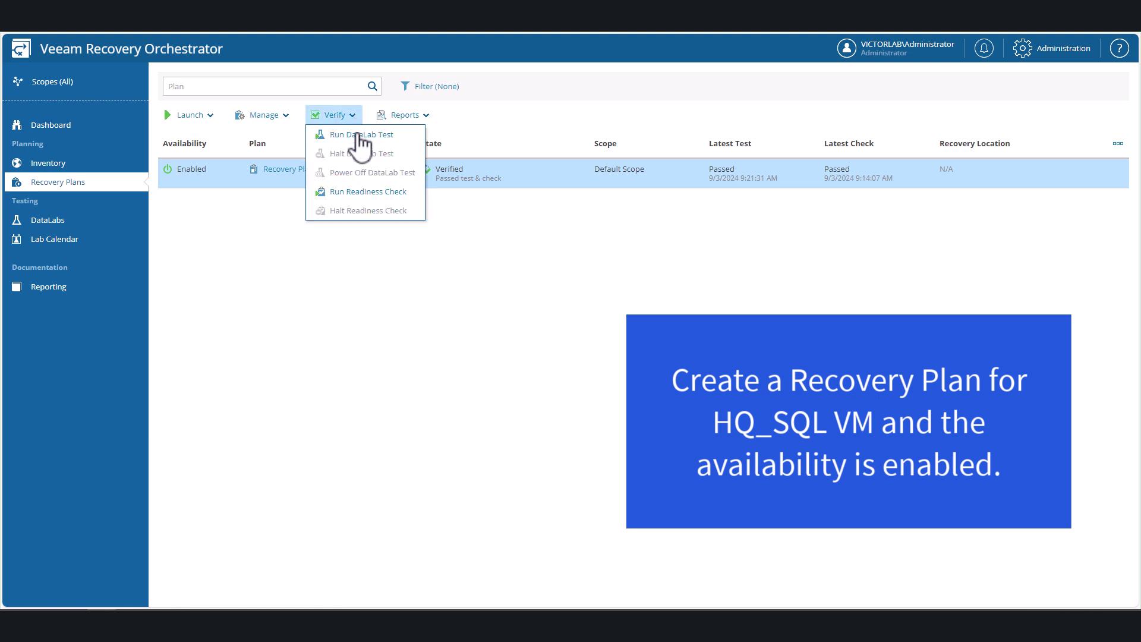
{"action": "left_click", "coordinate": [359, 192]}
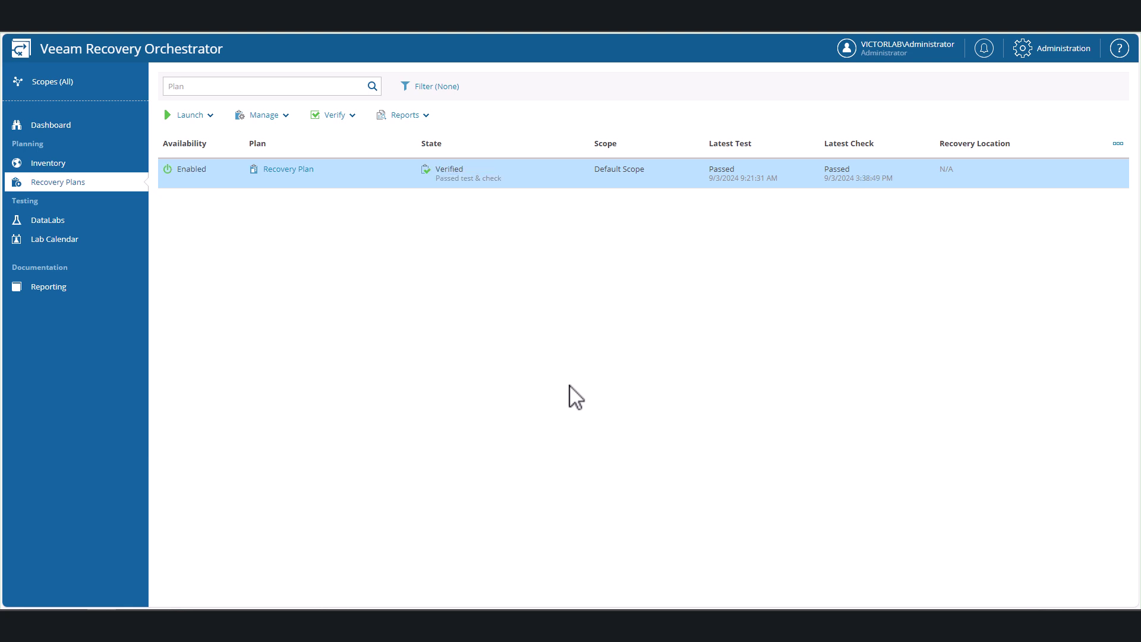
Run a DataLab test of Recovery Plan in Virtual Lab 1, with the option to test then power off immediately
{"action": "left_click", "coordinate": [357, 115]}
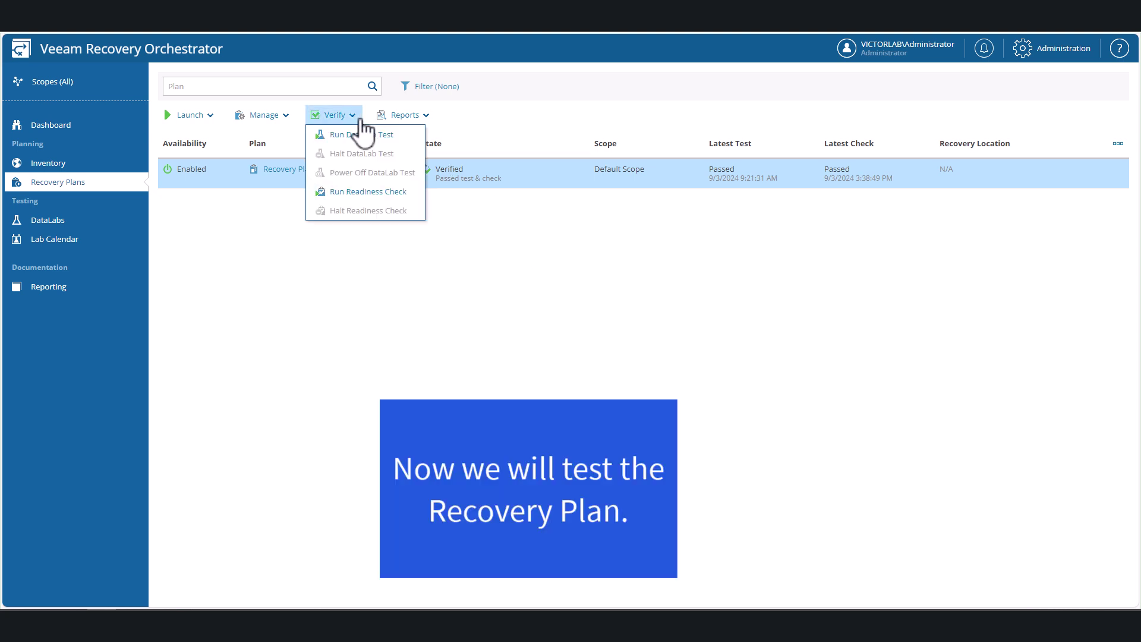
{"action": "left_click", "coordinate": [364, 135]}
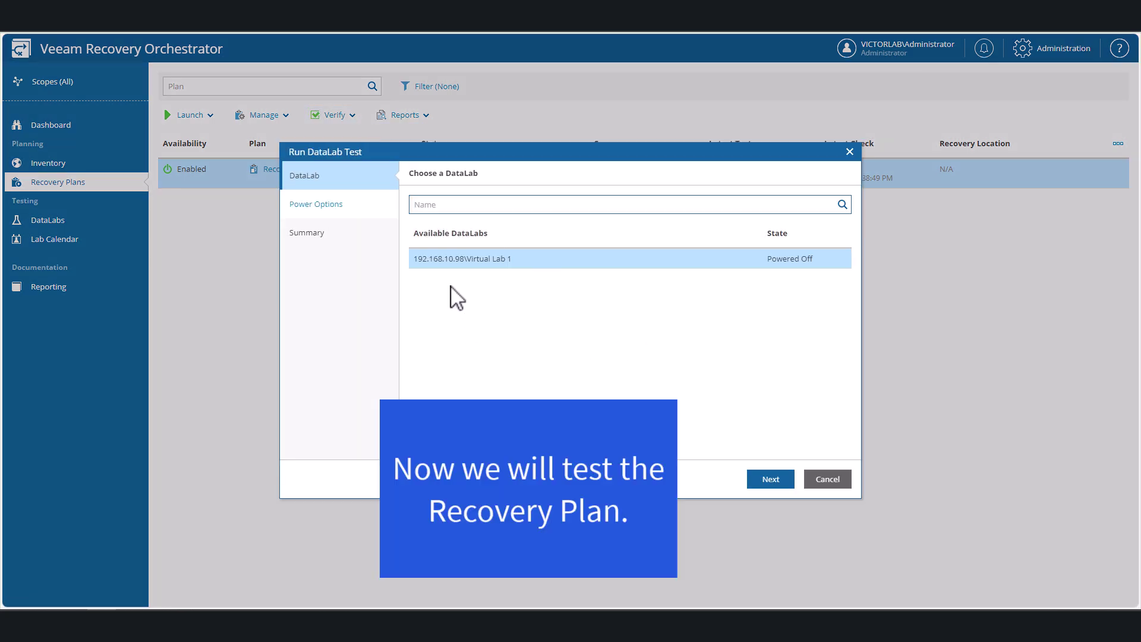
{"action": "left_click", "coordinate": [767, 481]}
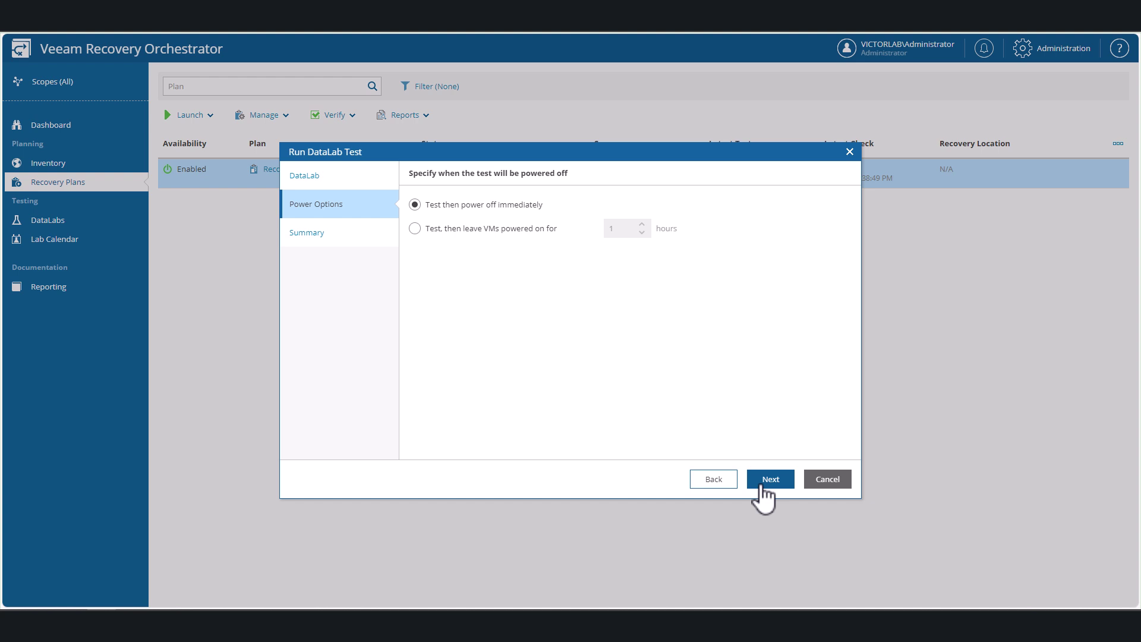
{"action": "left_click", "coordinate": [764, 488]}
{"action": "left_click", "coordinate": [763, 487]}
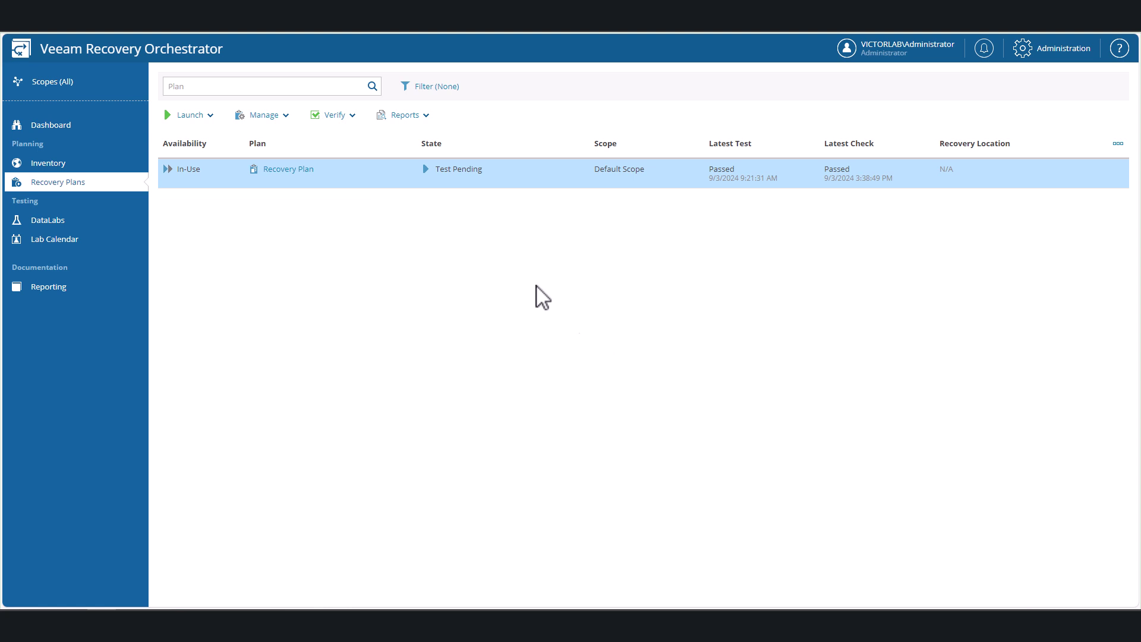
Examine the DataLab Appliance startup in Virtual Lab 1's details and the related recent tasks in vSphere Client, returning to Veeam Recovery Orchestrator
{"action": "left_click", "coordinate": [265, 169]}
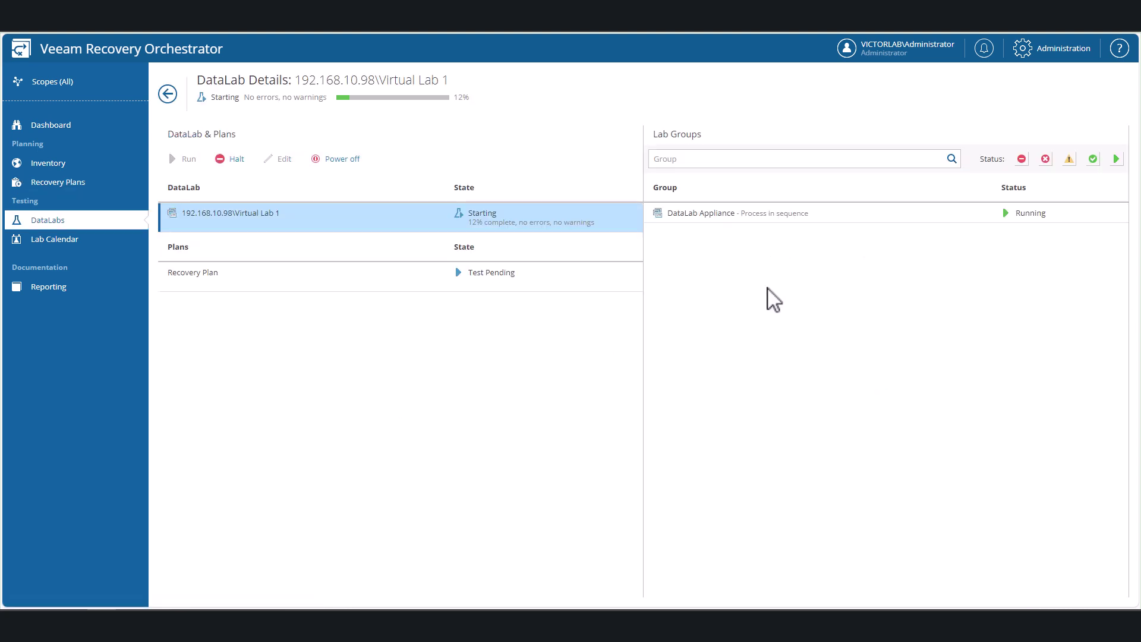
{"action": "left_click", "coordinate": [352, 284]}
{"action": "left_click", "coordinate": [678, 220]}
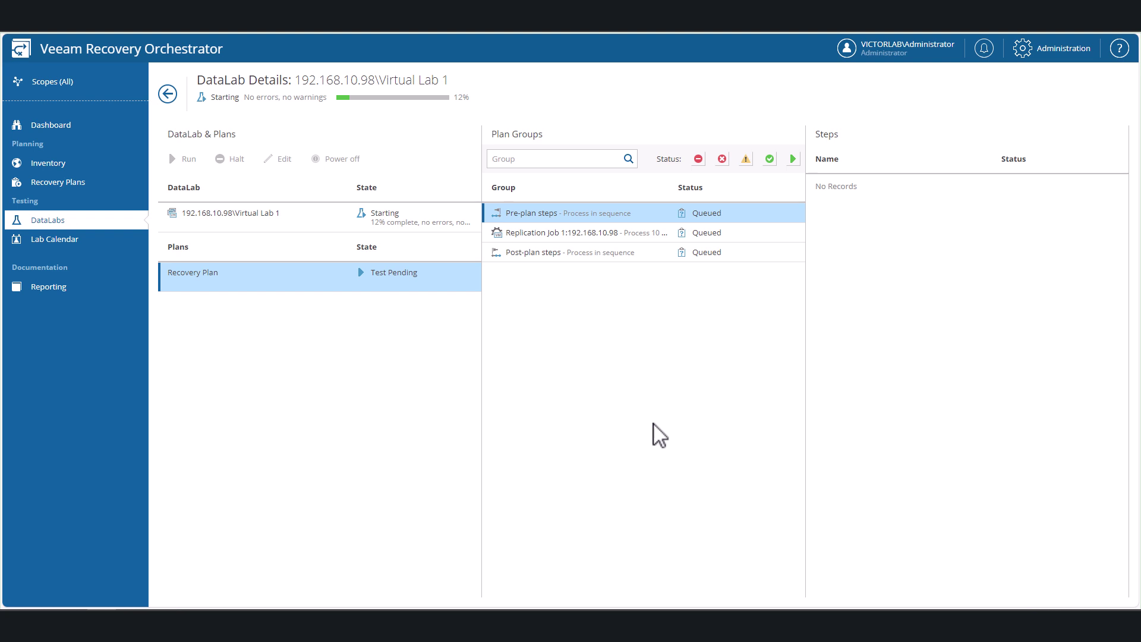
{"action": "left_click", "coordinate": [319, 219]}
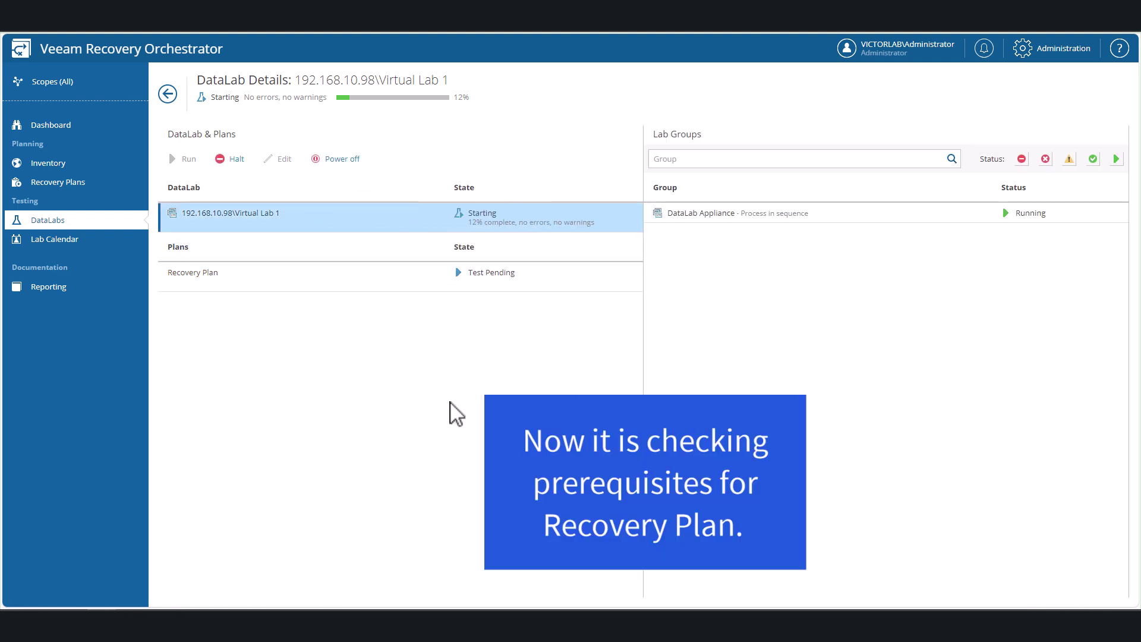
{"action": "left_click", "coordinate": [716, 217]}
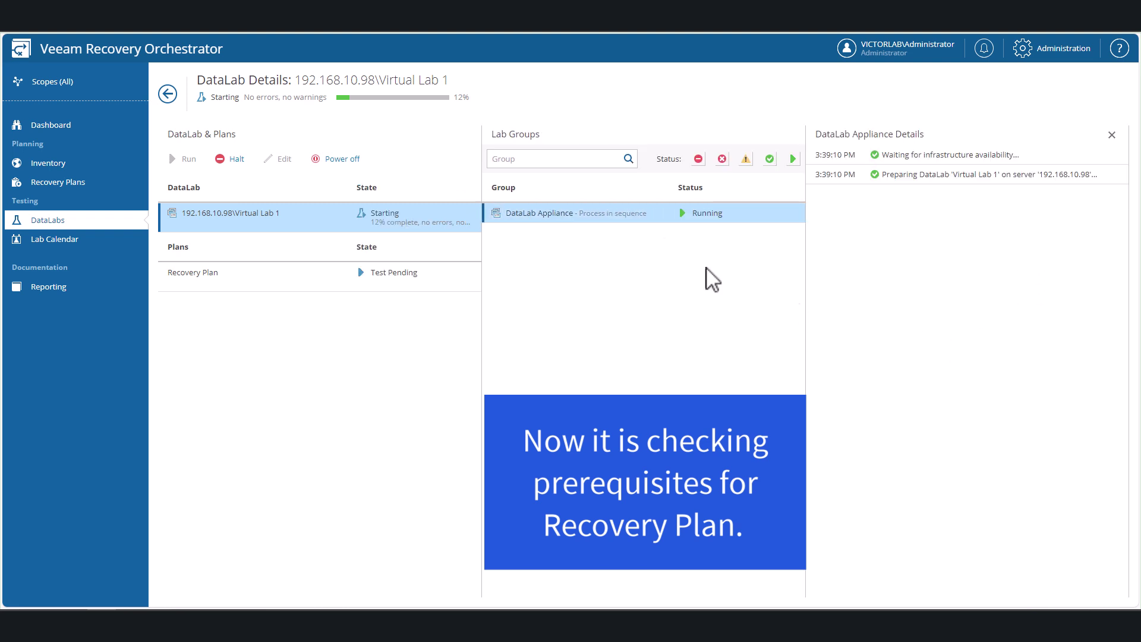
{"action": "key", "text": "alt+Tab"}
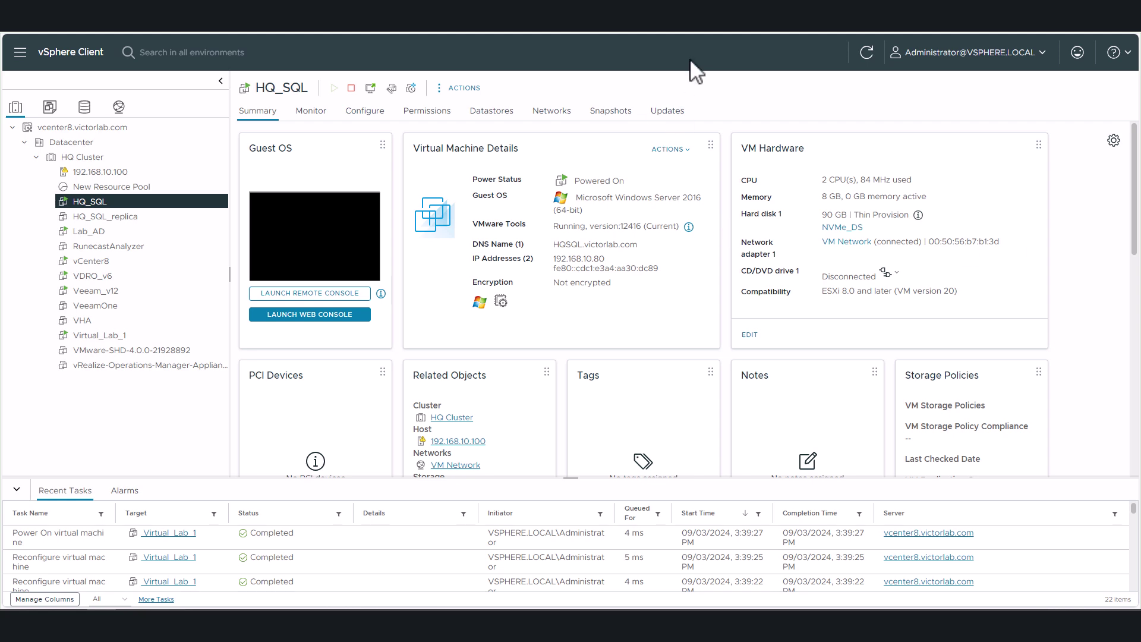
{"action": "left_click", "coordinate": [704, 34]}
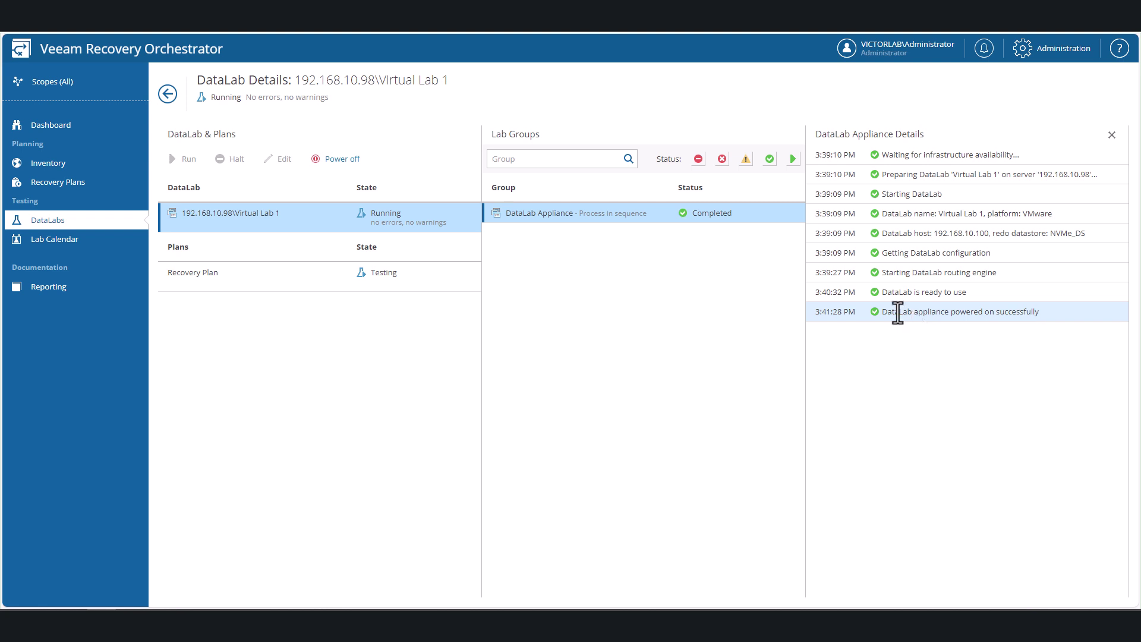
Examine the Process Replica VM step for HQ_SQL in the Replication Job 1 group, and check the replica's recent tasks in vSphere Client
{"action": "left_click", "coordinate": [266, 284]}
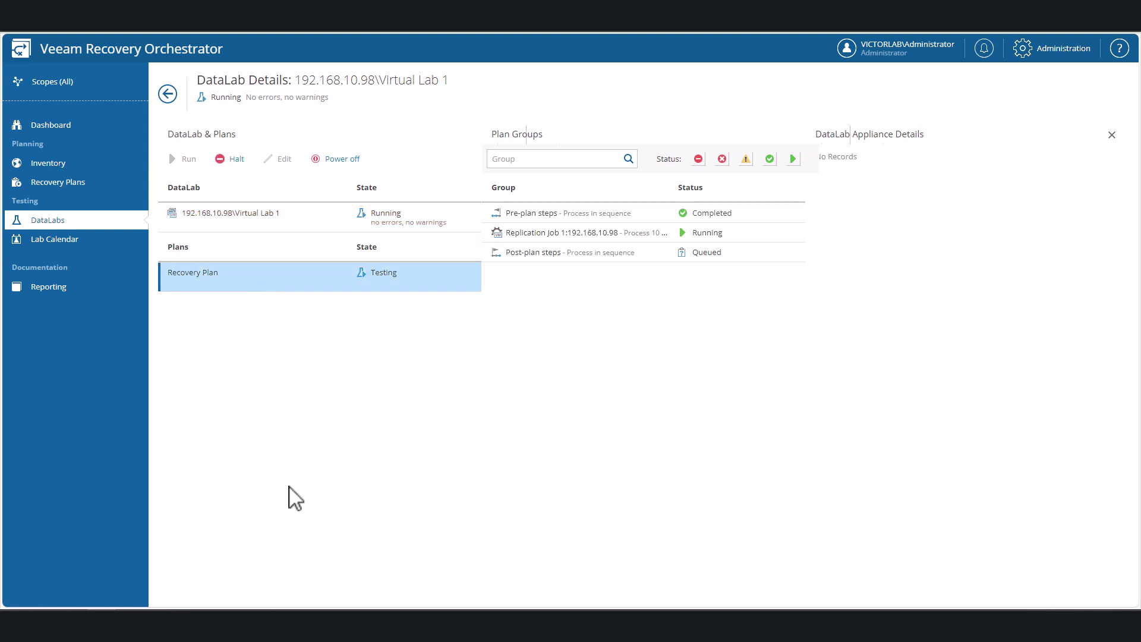
{"action": "left_click", "coordinate": [688, 232]}
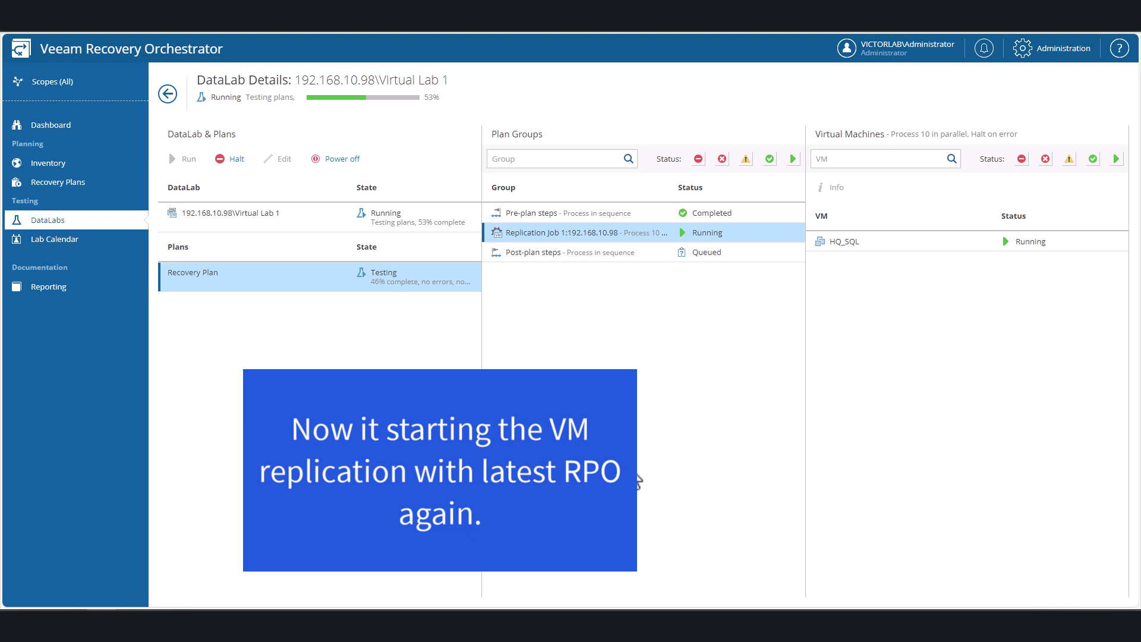
{"action": "left_click", "coordinate": [885, 245]}
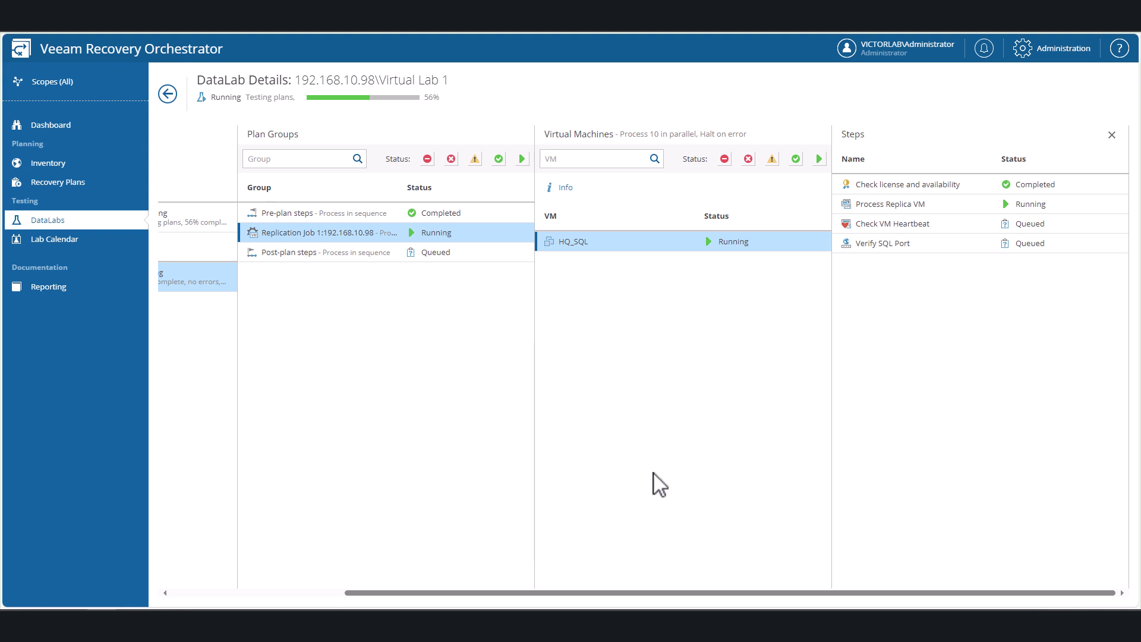
{"action": "left_click", "coordinate": [918, 208]}
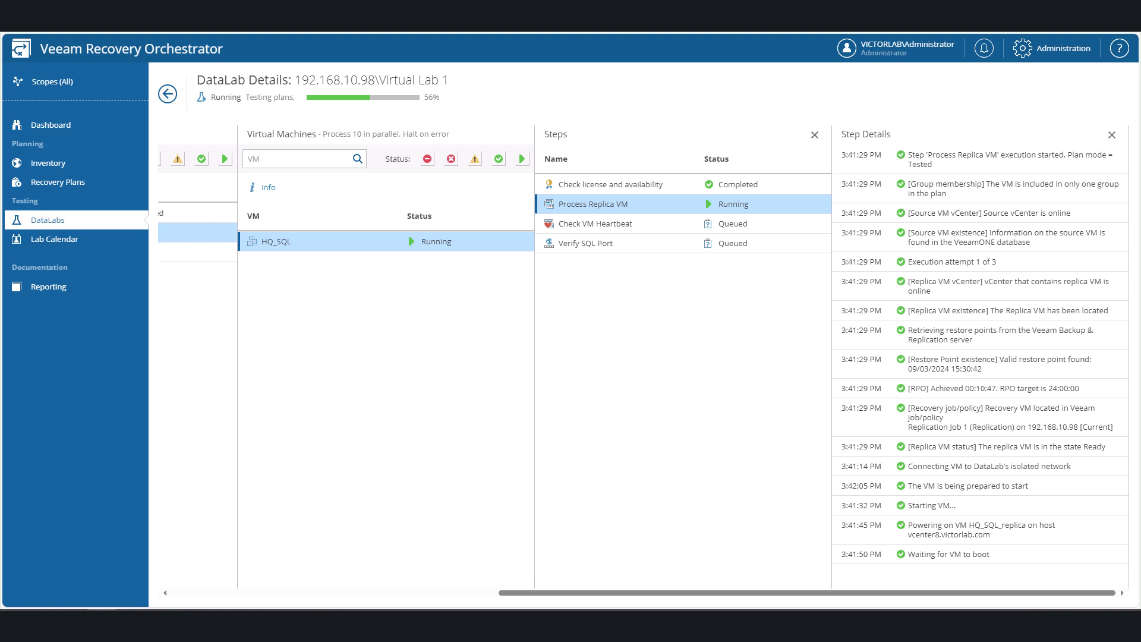
{"action": "key", "text": "ctrl+Tab"}
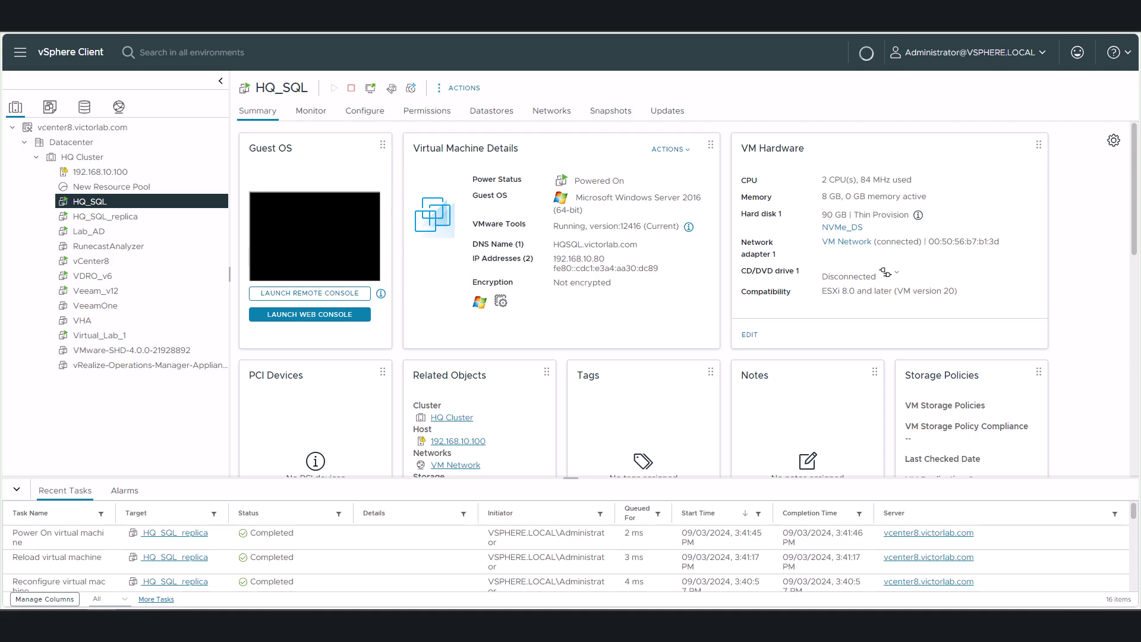
{"action": "key", "text": "ctrl+Tab"}
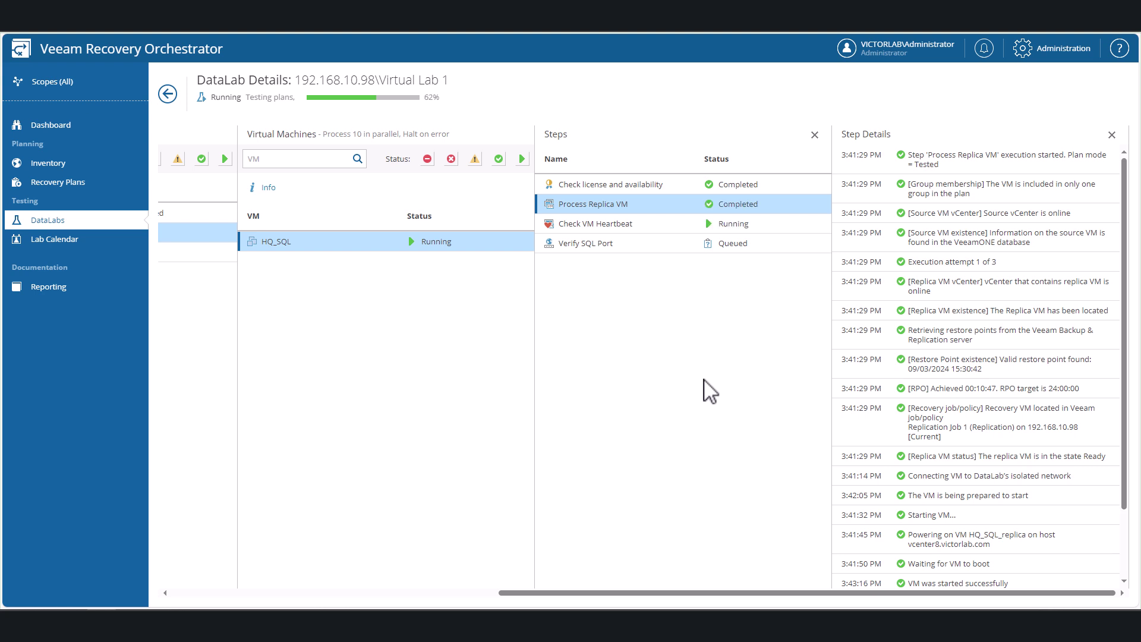
{"action": "scroll", "coordinate": [1091, 448], "scroll_direction": "down", "scroll_amount": 3}
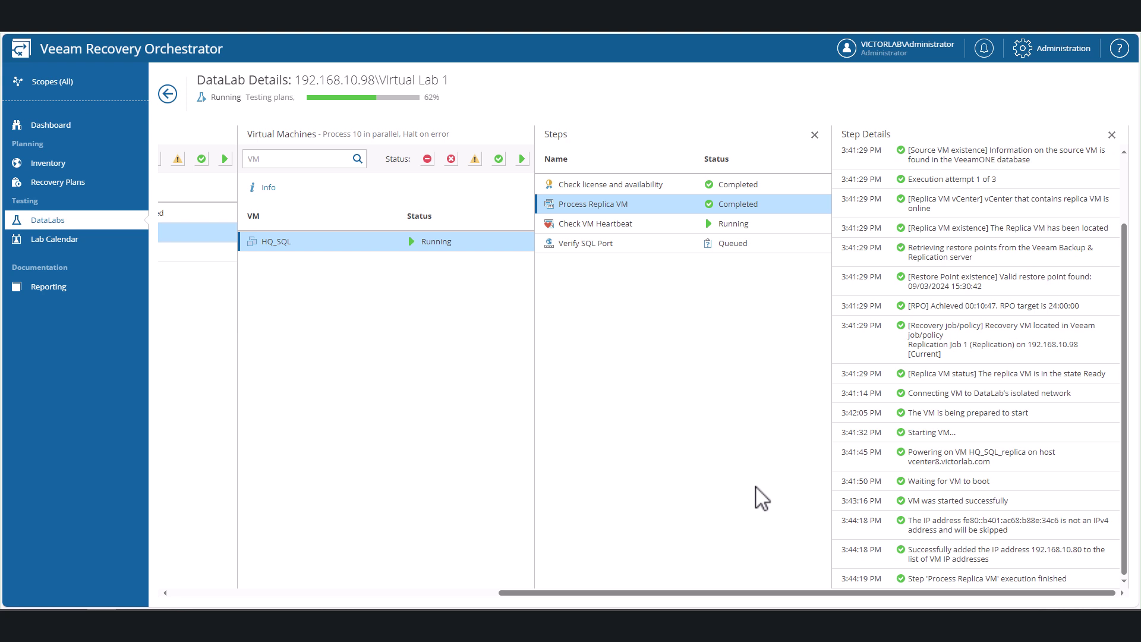
Review the details of HQ_SQL's Check VM Heartbeat and Verify SQL Port steps, plus the overall plan and group states
{"action": "left_click", "coordinate": [610, 226]}
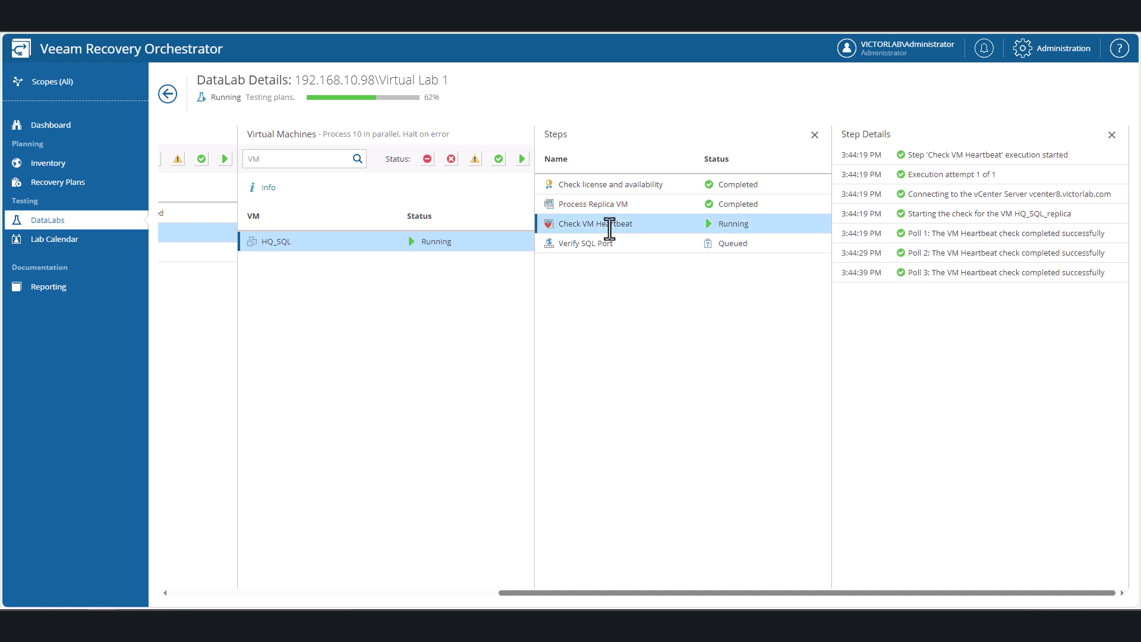
{"action": "left_click", "coordinate": [647, 249]}
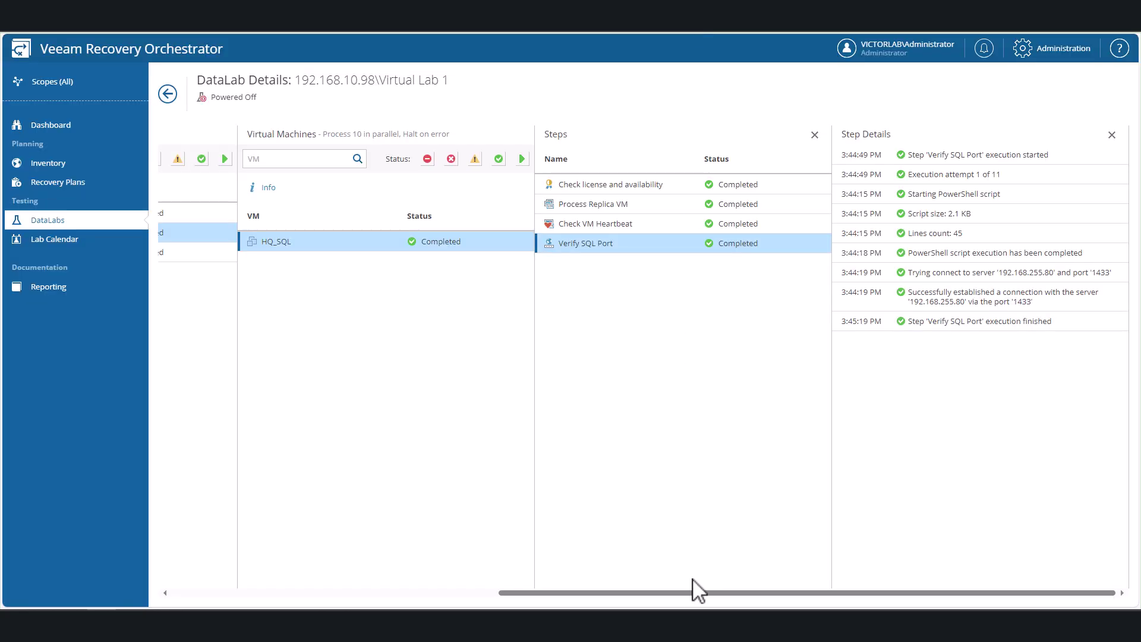
{"action": "left_click_drag", "start_coordinate": [683, 592], "coordinate": [349, 593]}
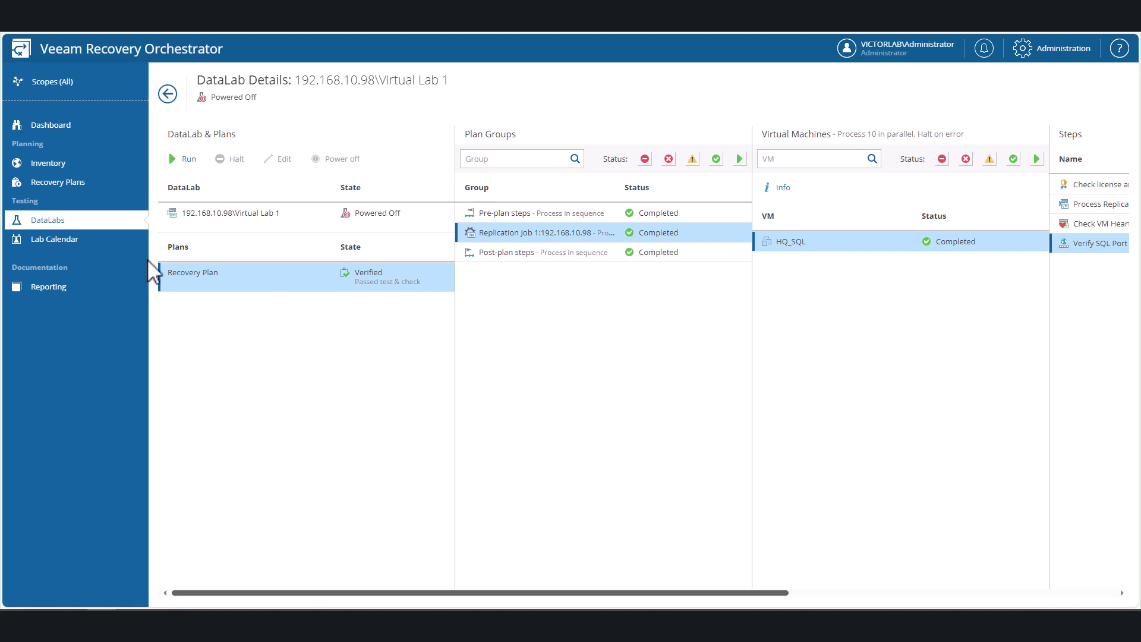
Leave the DataLab details, check the dashboard's RPO and RTO summary, and open the list of recovery plan reports
{"action": "left_click", "coordinate": [167, 94]}
{"action": "left_click", "coordinate": [59, 238]}
{"action": "left_click", "coordinate": [59, 224]}
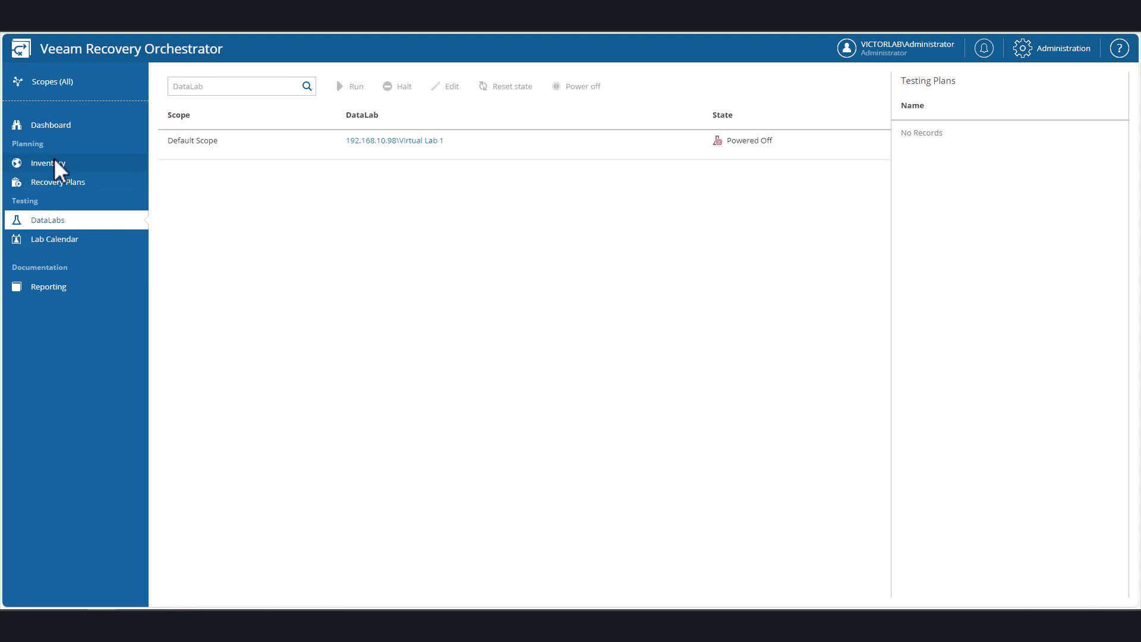
{"action": "left_click", "coordinate": [59, 126]}
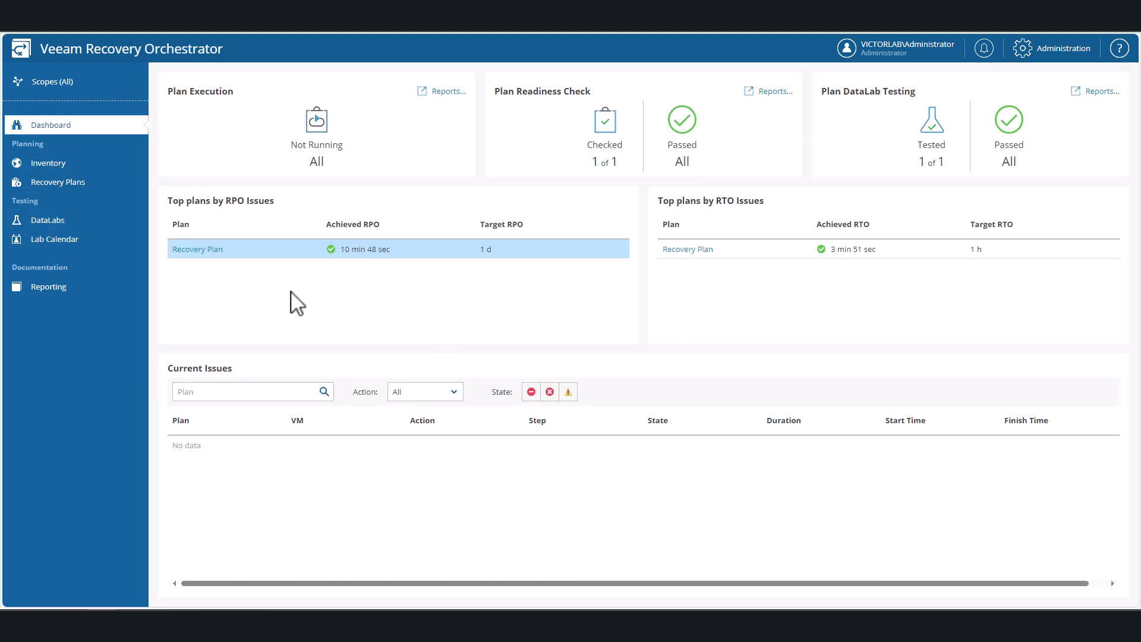
{"action": "left_click", "coordinate": [75, 287]}
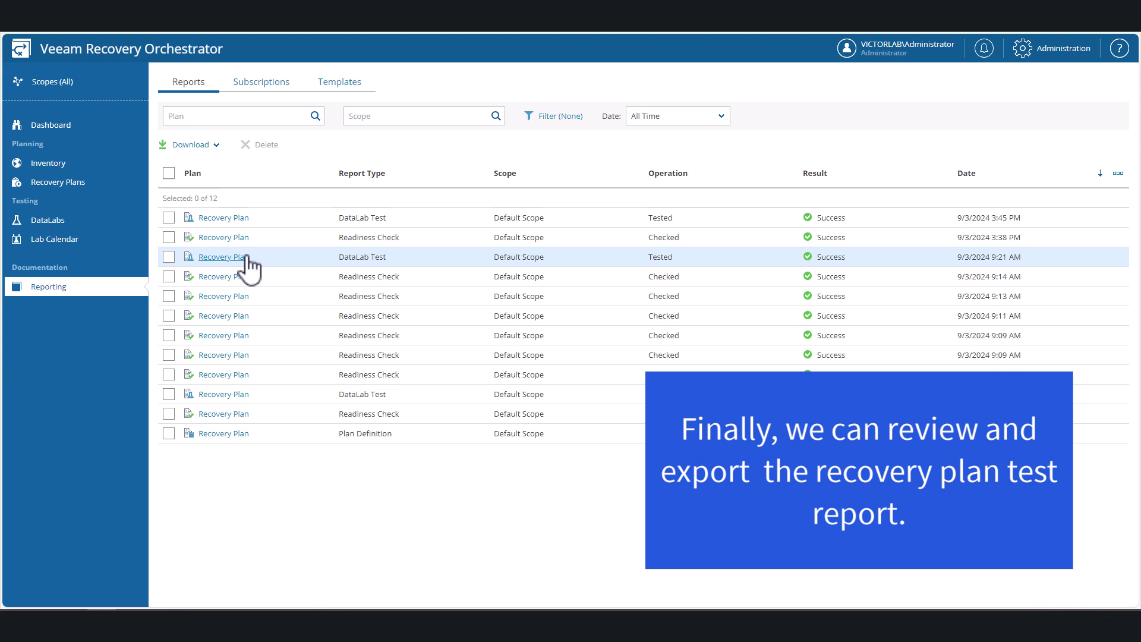
Generate the summary report for the recovery plan's DataLab test from 9/3/2024 3:45 PM and open the downloaded PDF
{"action": "left_click", "coordinate": [221, 226]}
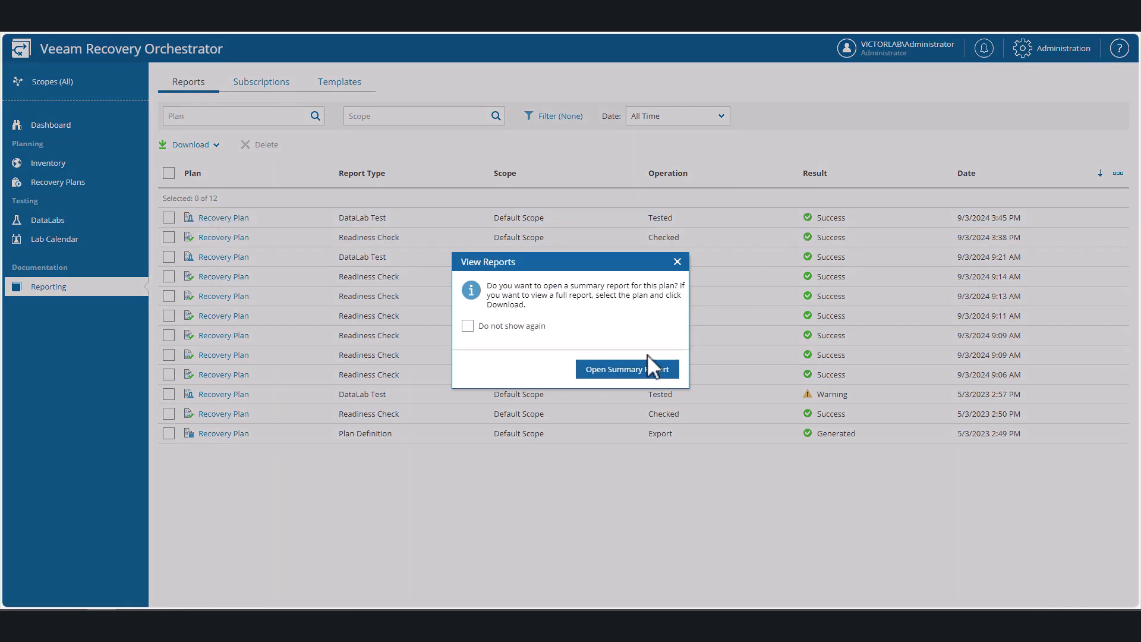
{"action": "left_click", "coordinate": [645, 373]}
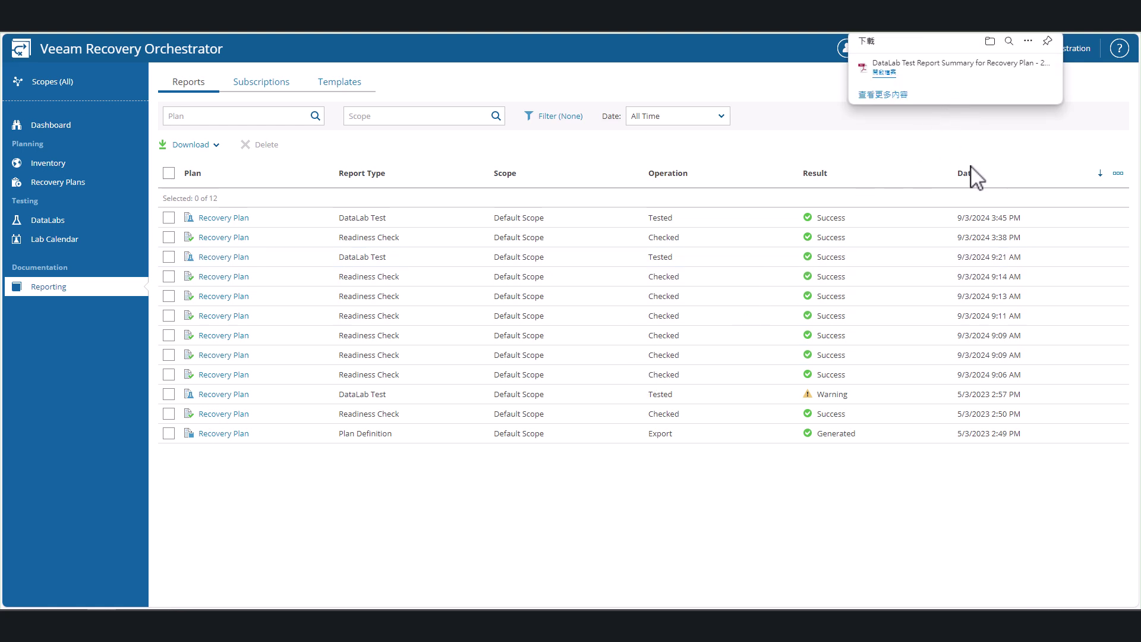
{"action": "left_click", "coordinate": [968, 74]}
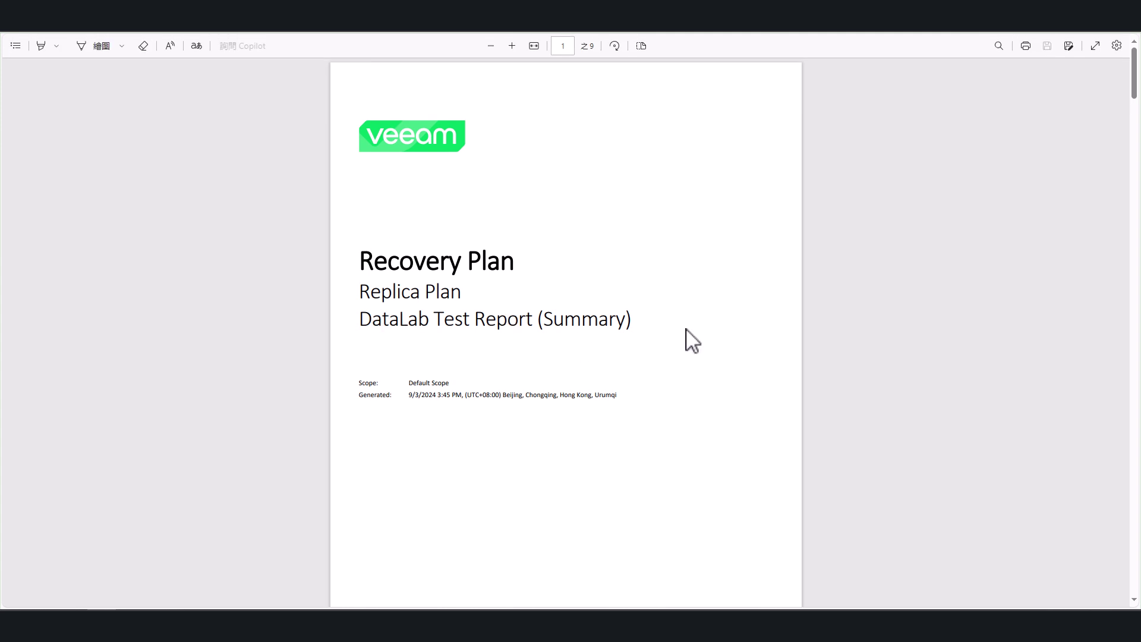
Examine the report's Summary section, covering execution and schedule details, plan groups, RPO, RTO and licensing
{"action": "scroll", "coordinate": [857, 355], "scroll_direction": "down", "scroll_amount": 7}
{"action": "scroll", "coordinate": [871, 367], "scroll_direction": "down", "scroll_amount": 15}
{"action": "scroll", "coordinate": [871, 366], "scroll_direction": "down", "scroll_amount": 15}
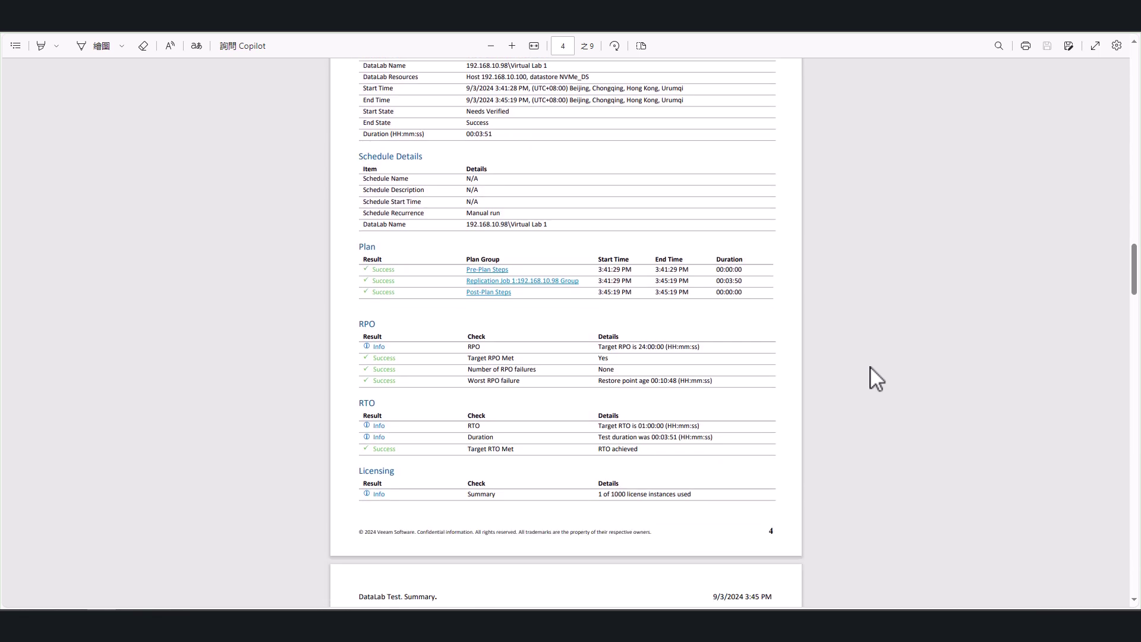
{"action": "scroll", "coordinate": [883, 365], "scroll_direction": "down", "scroll_amount": 4}
{"action": "scroll", "coordinate": [900, 365], "scroll_direction": "up", "scroll_amount": 3}
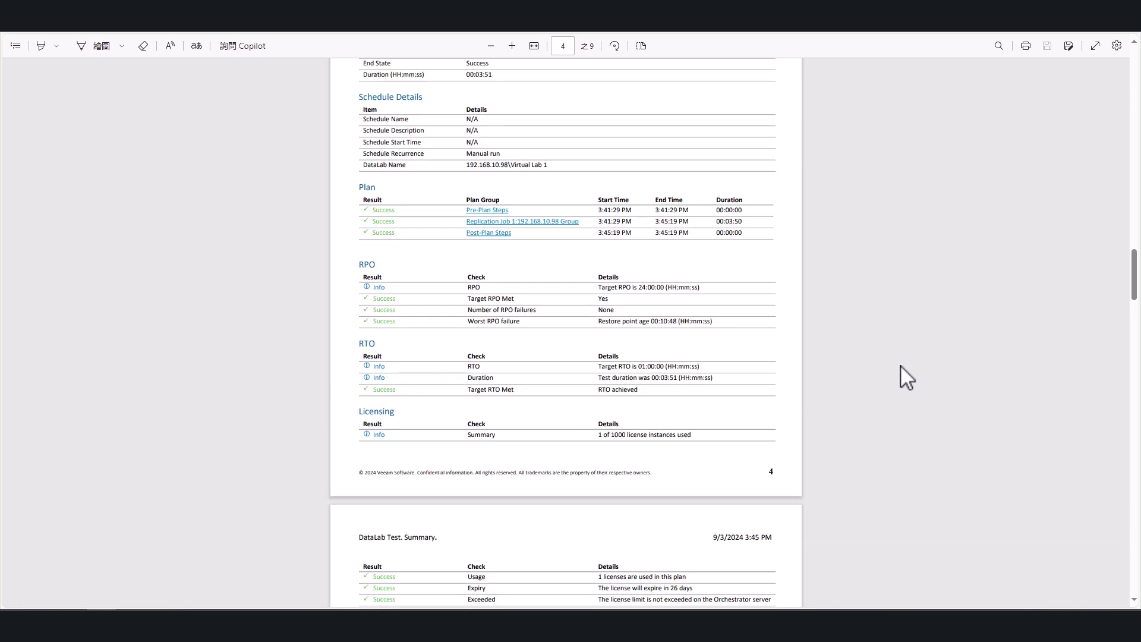
{"action": "scroll", "coordinate": [752, 336], "scroll_direction": "up", "scroll_amount": 2}
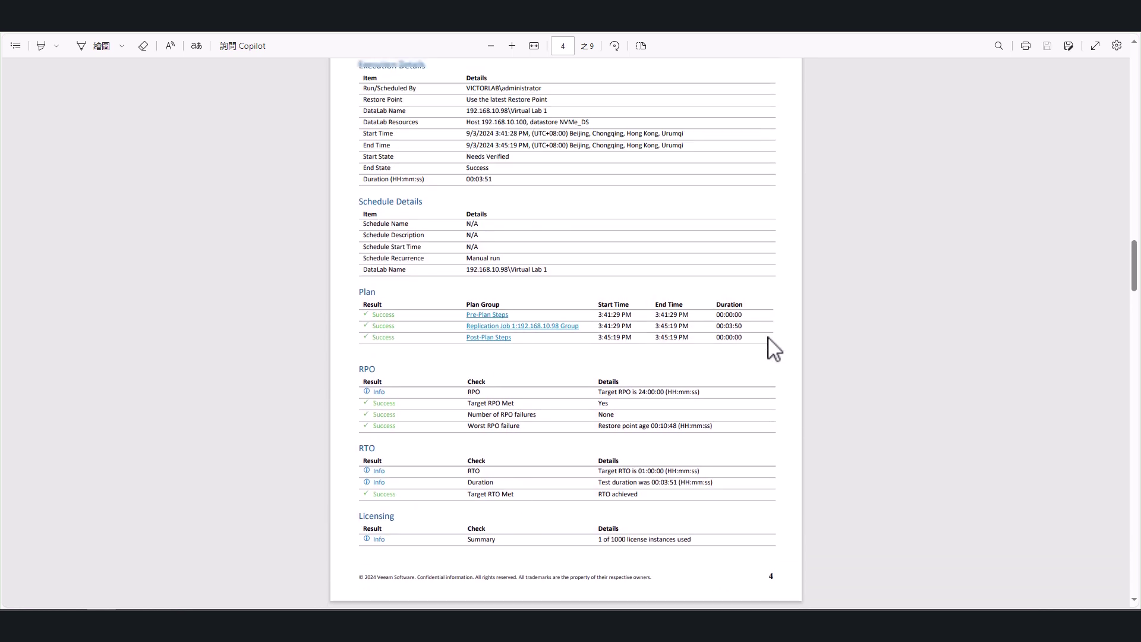
Review the report's Pre-Plan Steps, Groups, HQ_SQL Group Details and Post-Plan Steps sections
{"action": "scroll", "coordinate": [933, 369], "scroll_direction": "down", "scroll_amount": 18}
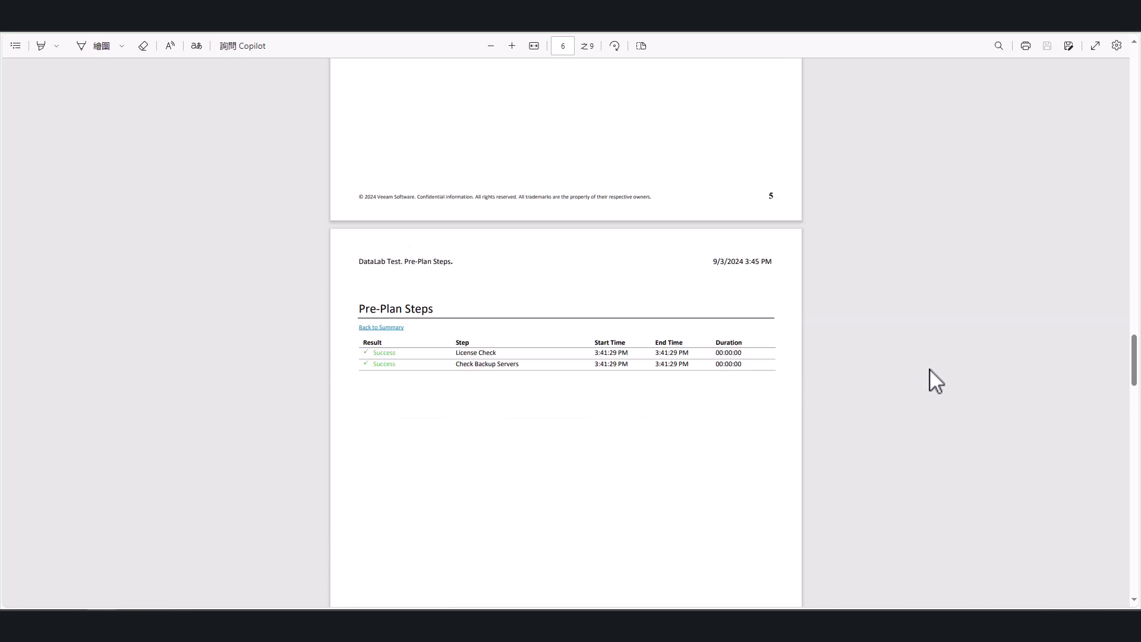
{"action": "scroll", "coordinate": [896, 384], "scroll_direction": "down", "scroll_amount": 12}
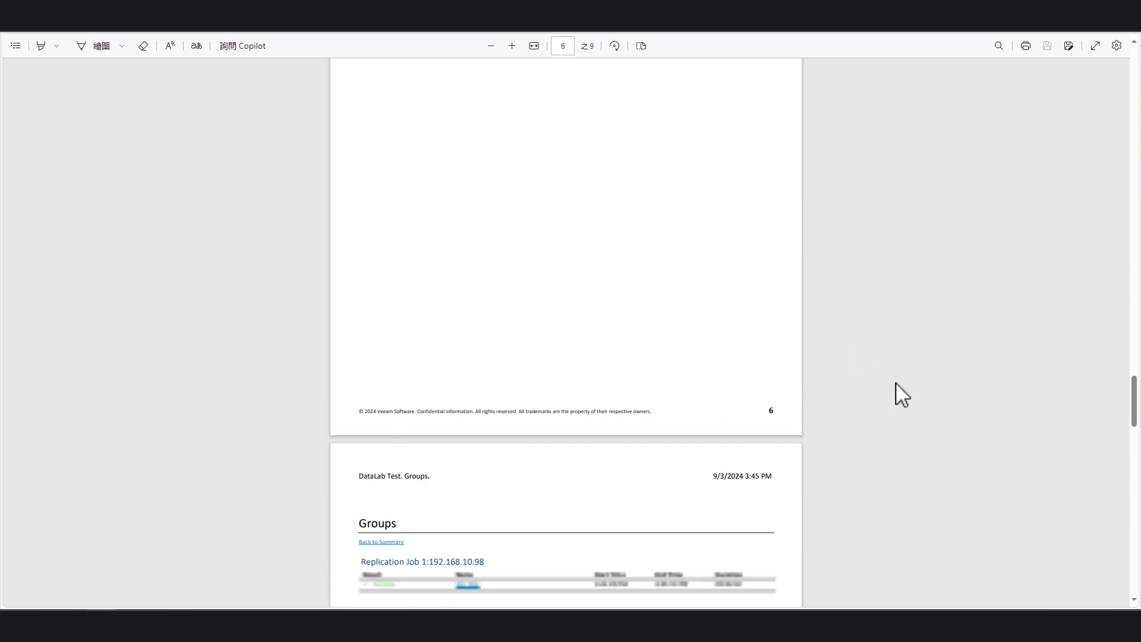
{"action": "scroll", "coordinate": [897, 383], "scroll_direction": "down", "scroll_amount": 10}
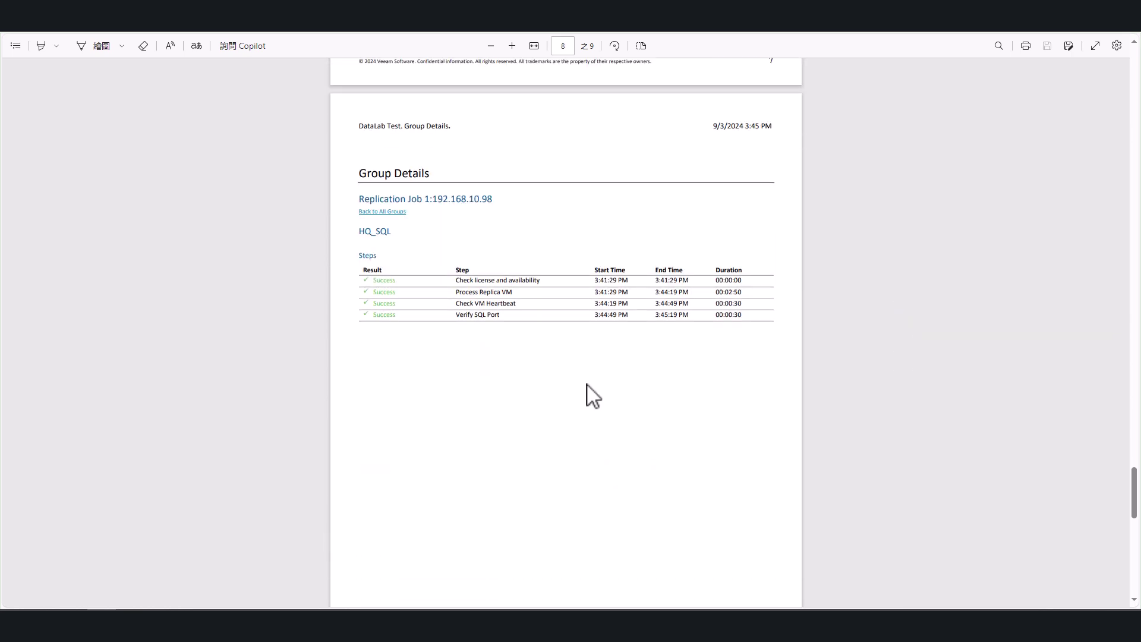
{"action": "scroll", "coordinate": [811, 404], "scroll_direction": "down", "scroll_amount": 10}
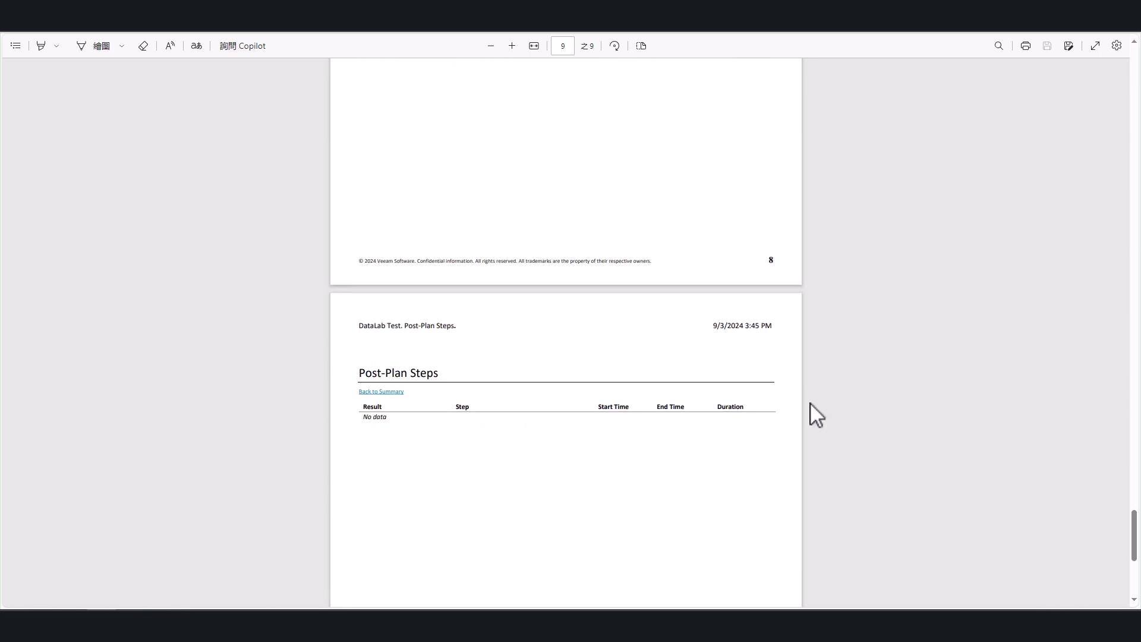
{"action": "scroll", "coordinate": [825, 410], "scroll_direction": "up", "scroll_amount": 8}
{"action": "scroll", "coordinate": [845, 428], "scroll_direction": "down", "scroll_amount": 4}
{"action": "scroll", "coordinate": [845, 425], "scroll_direction": "up", "scroll_amount": 7}
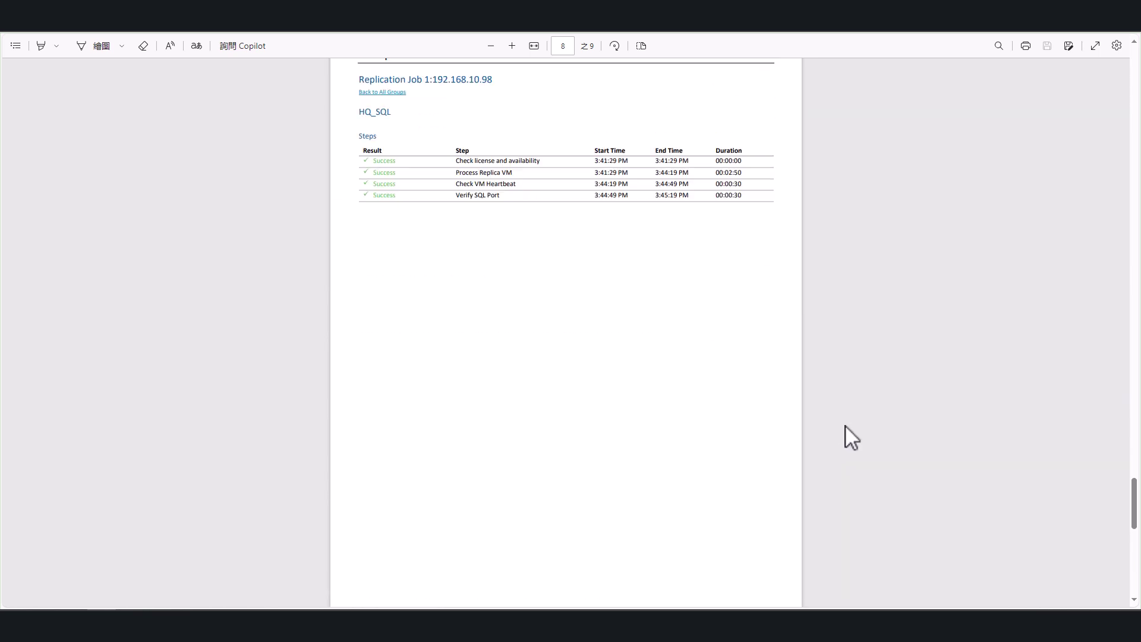
Recheck the report's Summary and Contents pages back to its cover, and close the report
{"action": "scroll", "coordinate": [845, 425], "scroll_direction": "up", "scroll_amount": 15}
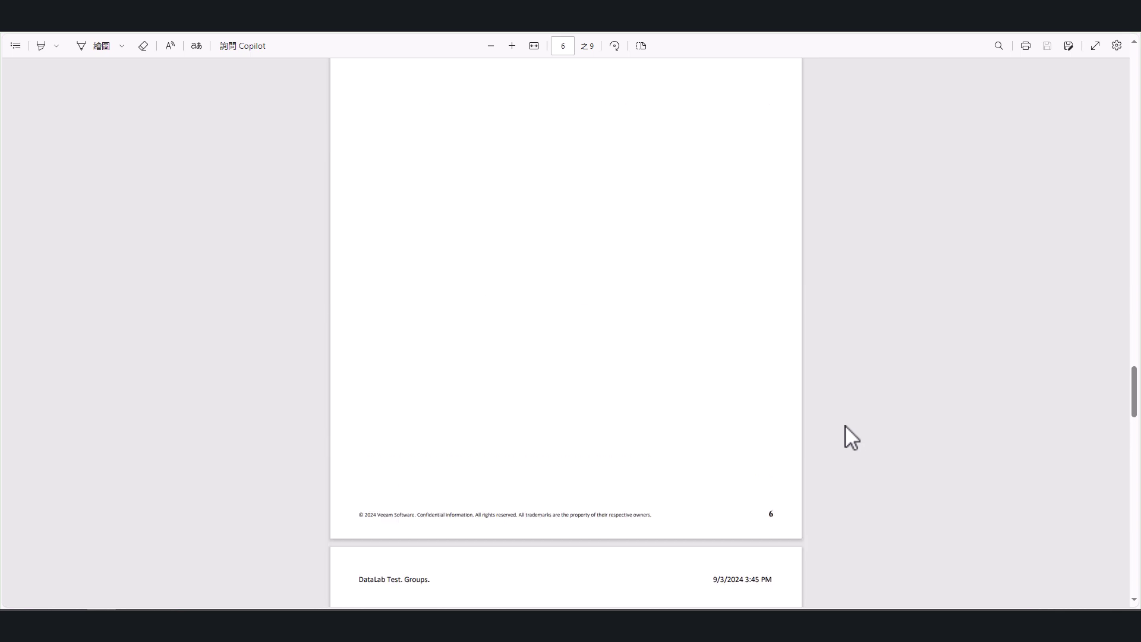
{"action": "scroll", "coordinate": [845, 425], "scroll_direction": "up", "scroll_amount": 15}
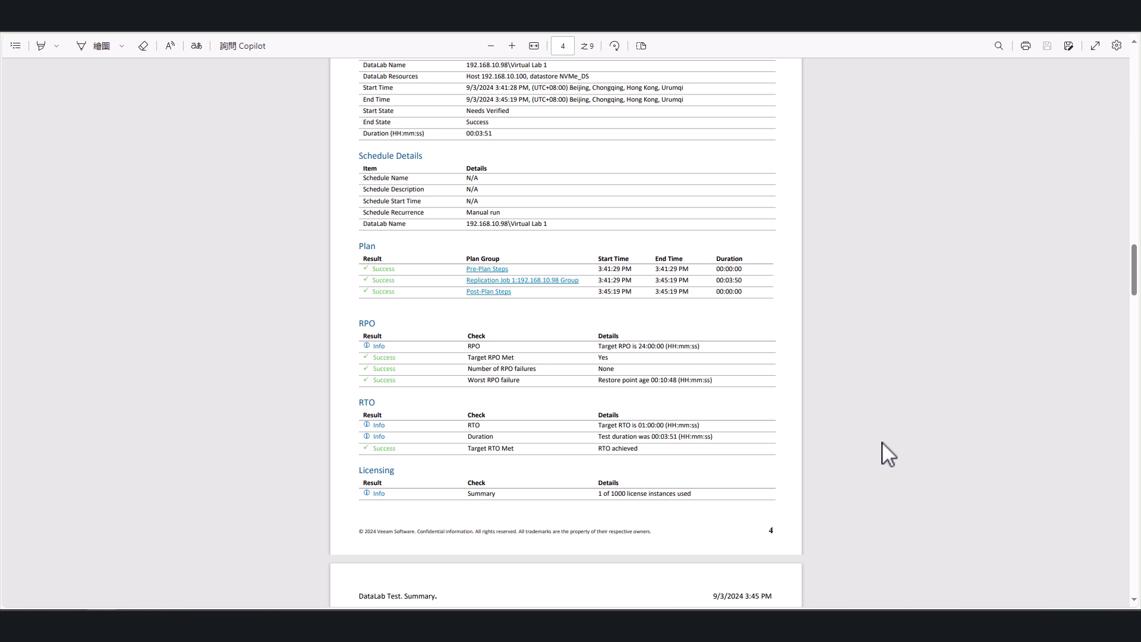
{"action": "scroll", "coordinate": [882, 442], "scroll_direction": "up", "scroll_amount": 3}
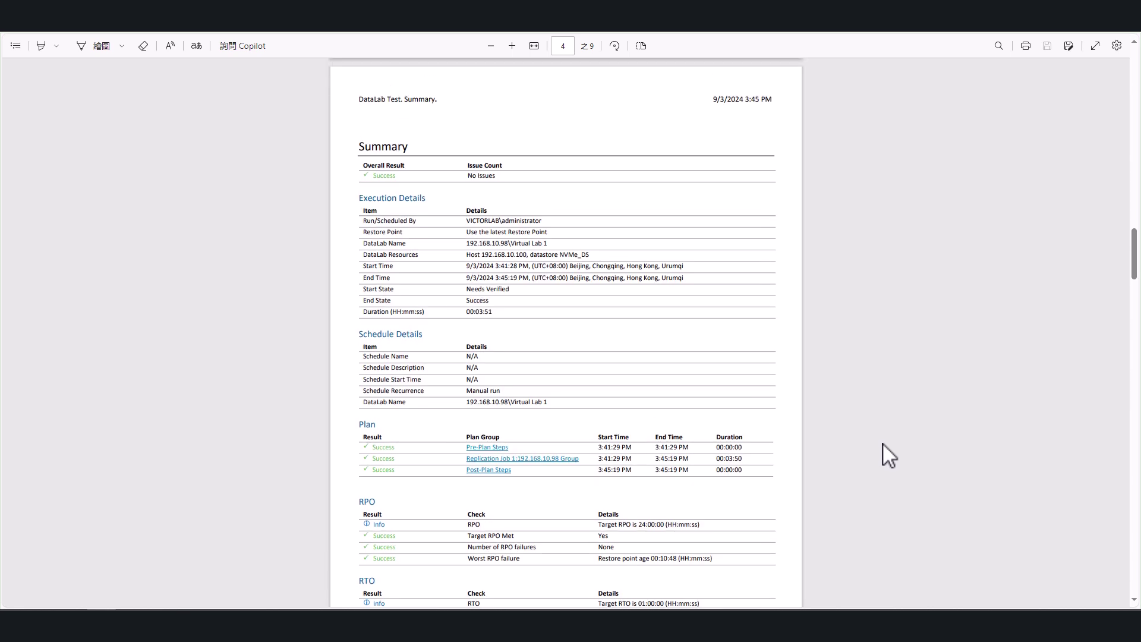
{"action": "scroll", "coordinate": [883, 444], "scroll_direction": "up", "scroll_amount": 13}
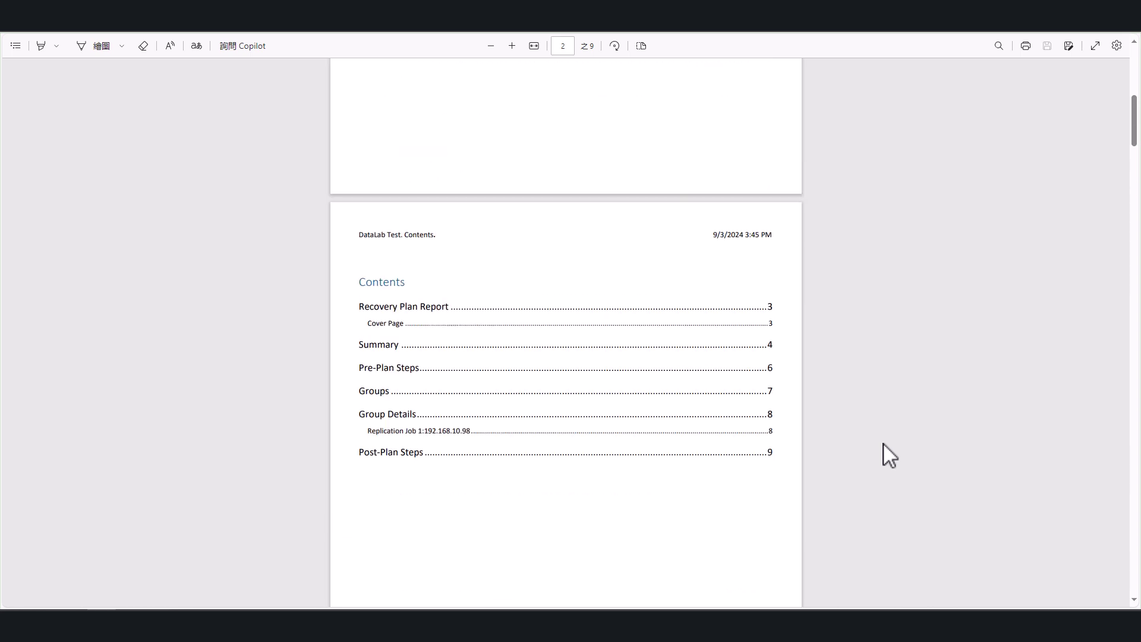
{"action": "scroll", "coordinate": [906, 448], "scroll_direction": "up", "scroll_amount": 8}
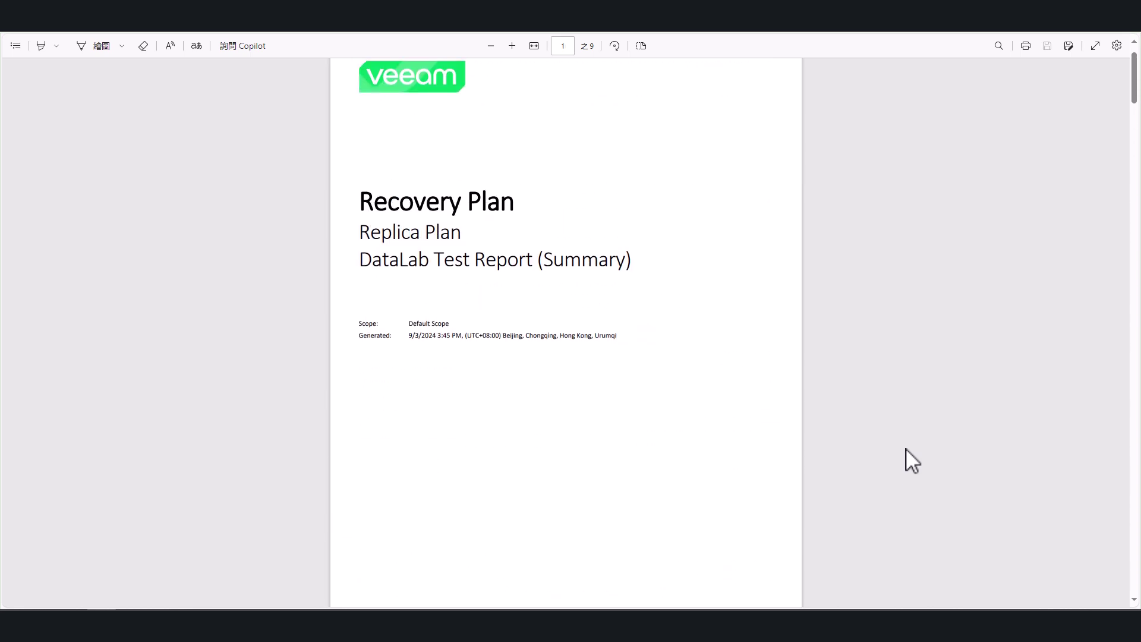
{"action": "scroll", "coordinate": [906, 448], "scroll_direction": "up", "scroll_amount": 1}
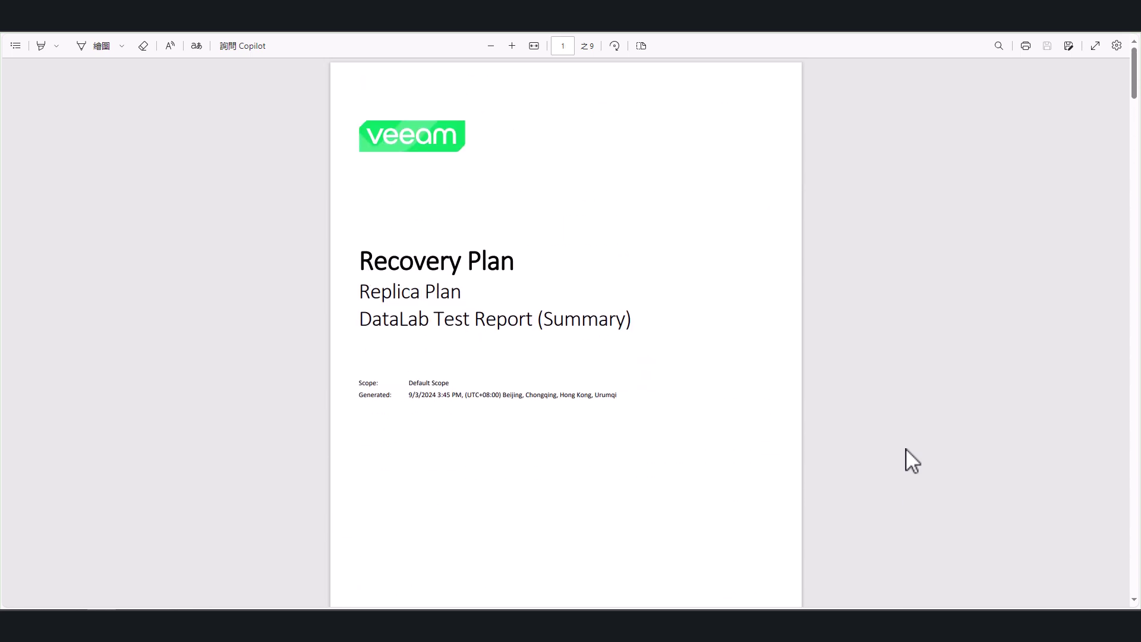
{"action": "key", "text": "ctrl+w"}
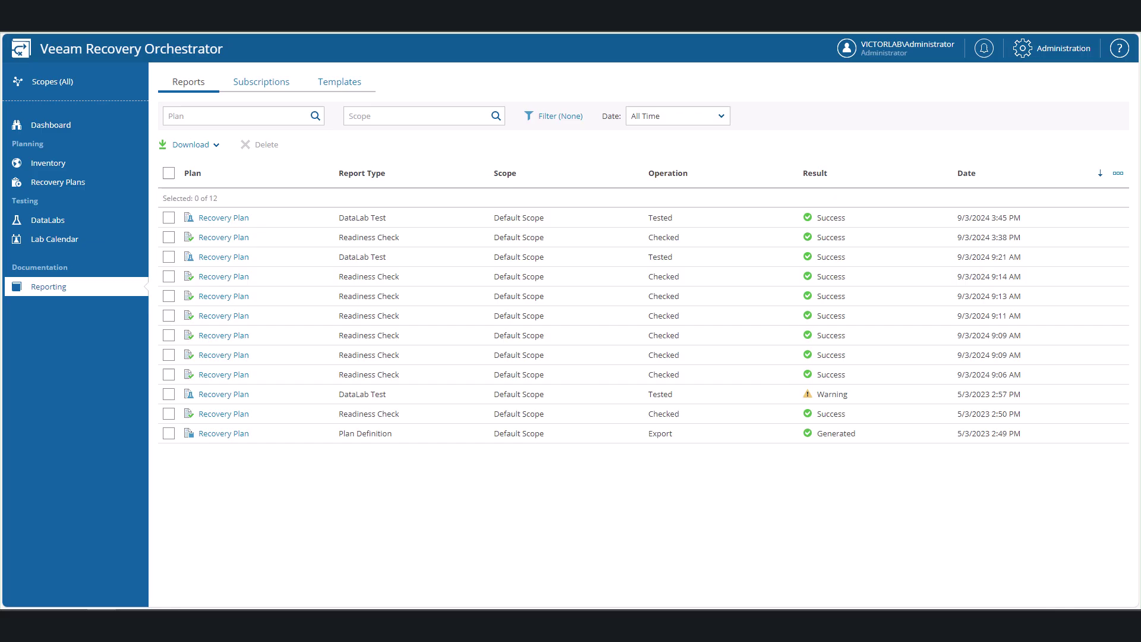
Leave the reports list, look in on the inventory, and return to the dashboard's plan status overview
{"action": "left_click", "coordinate": [77, 128]}
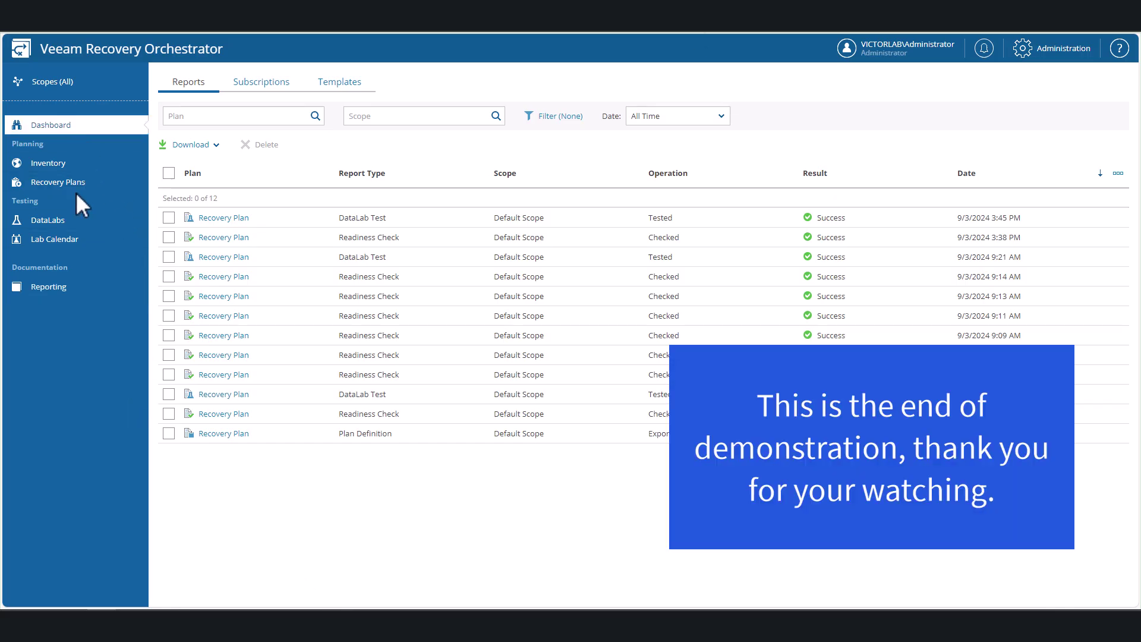
{"action": "left_click", "coordinate": [46, 166]}
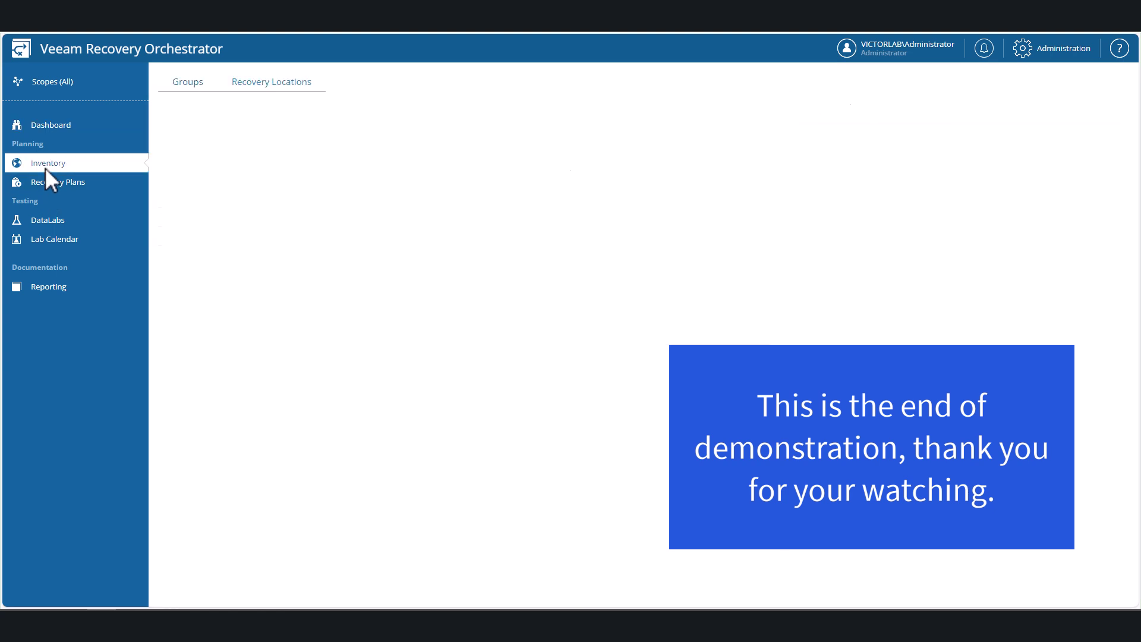
{"action": "left_click", "coordinate": [63, 223]}
{"action": "left_click", "coordinate": [110, 127]}
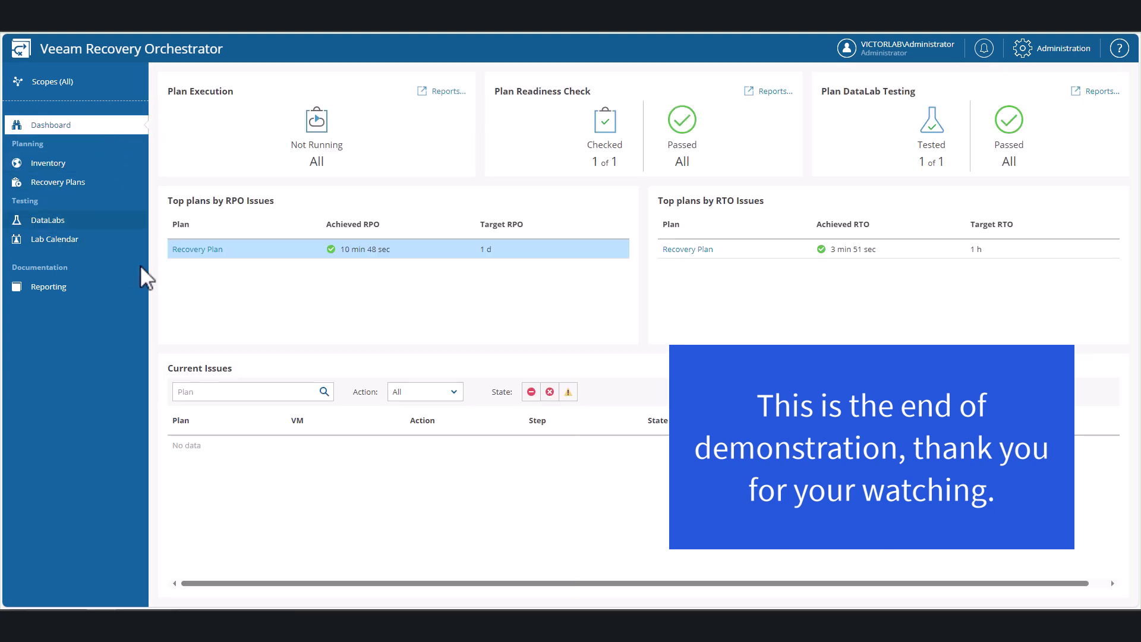